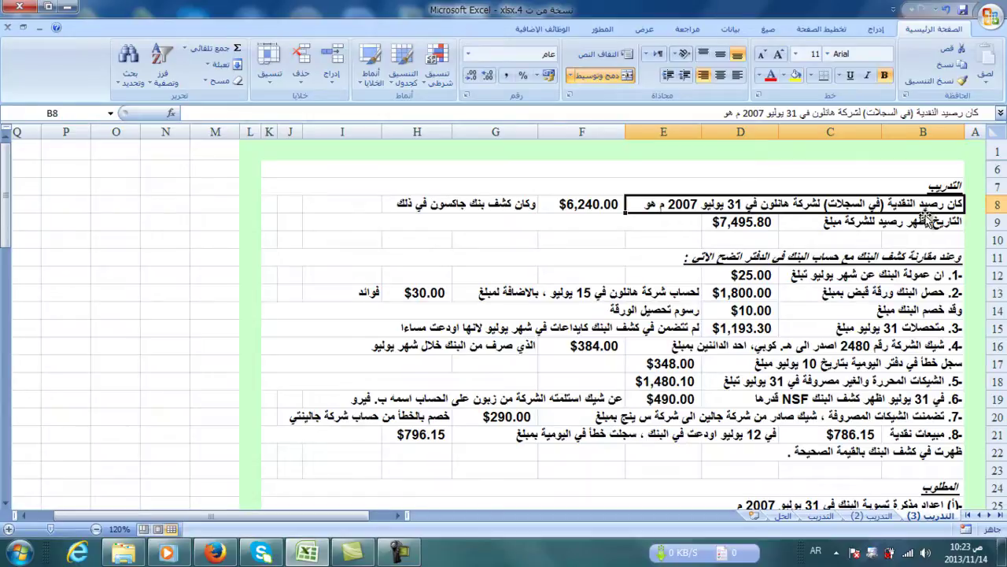
Review the exercise's book balance, bank statement balance and listed reconciliation items, down to the blank reconciliation memo.
{"action": "left_click", "coordinate": [579, 204]}
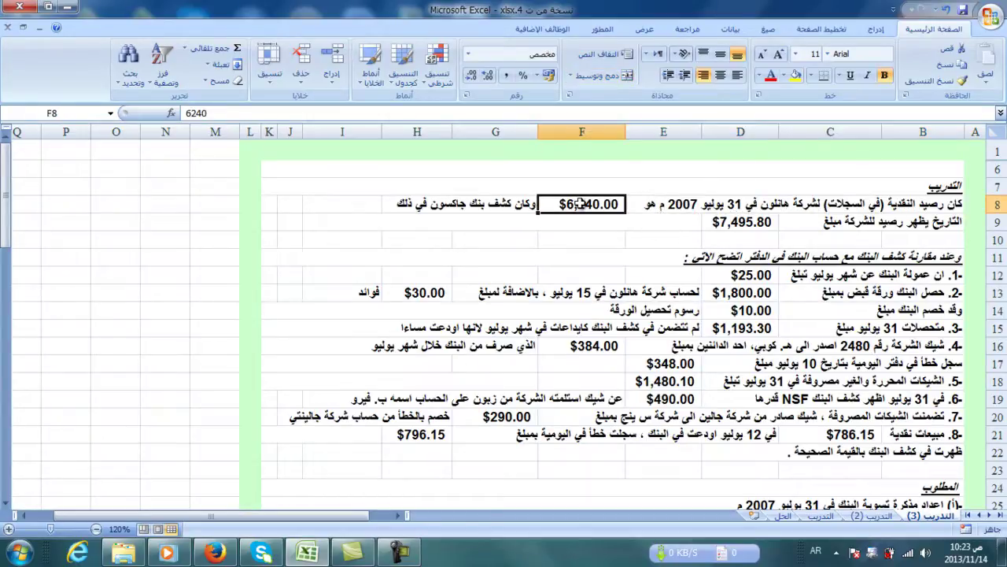
{"action": "left_click", "coordinate": [736, 223]}
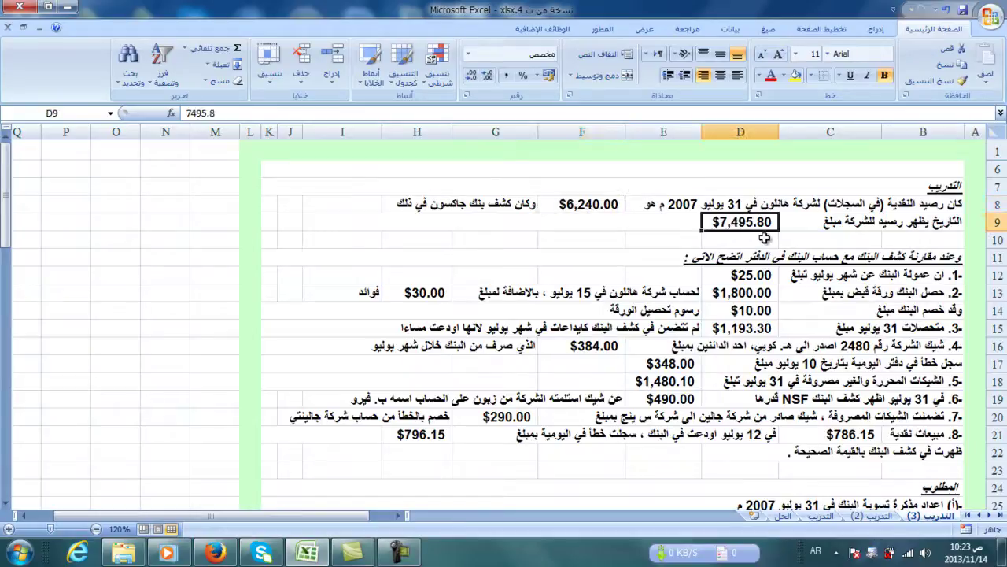
{"action": "left_click_drag", "start_coordinate": [874, 260], "coordinate": [855, 448]}
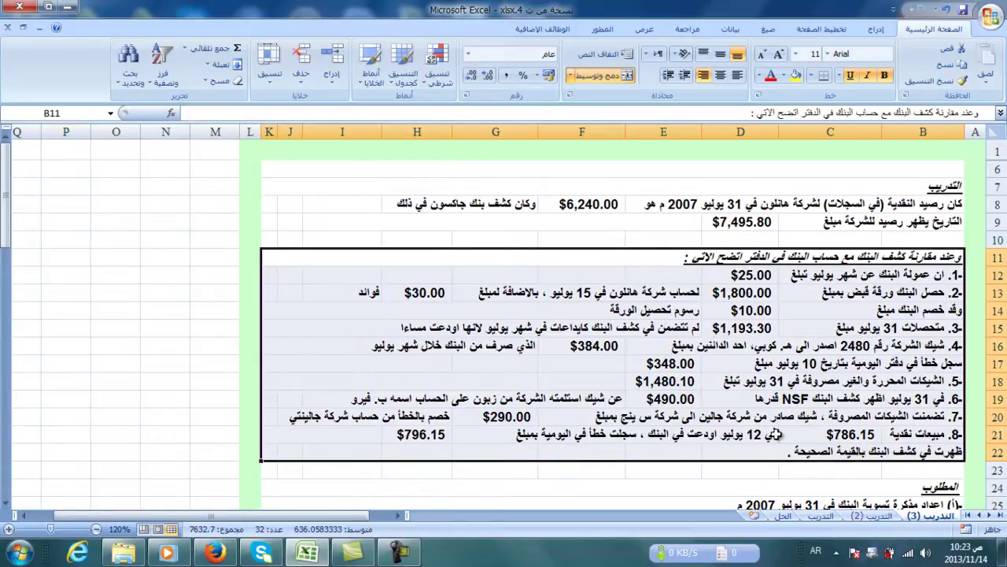
{"action": "left_click", "coordinate": [672, 400]}
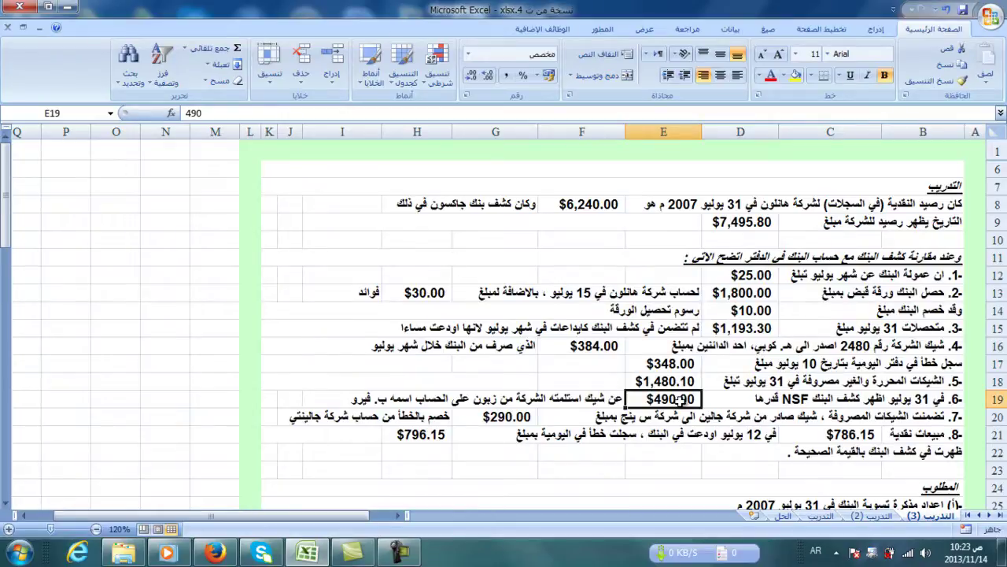
{"action": "scroll", "coordinate": [676, 397], "scroll_direction": "down", "scroll_amount": 5}
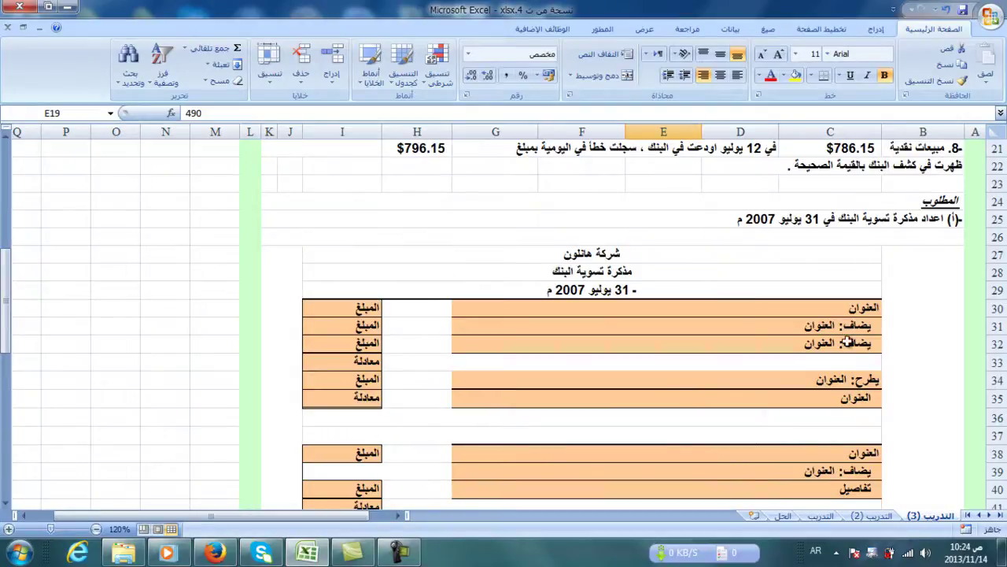
Label the memo's first line in C30 "رصيد كشف البنك" and link its amount in I30 to D9.
{"action": "left_click", "coordinate": [846, 307]}
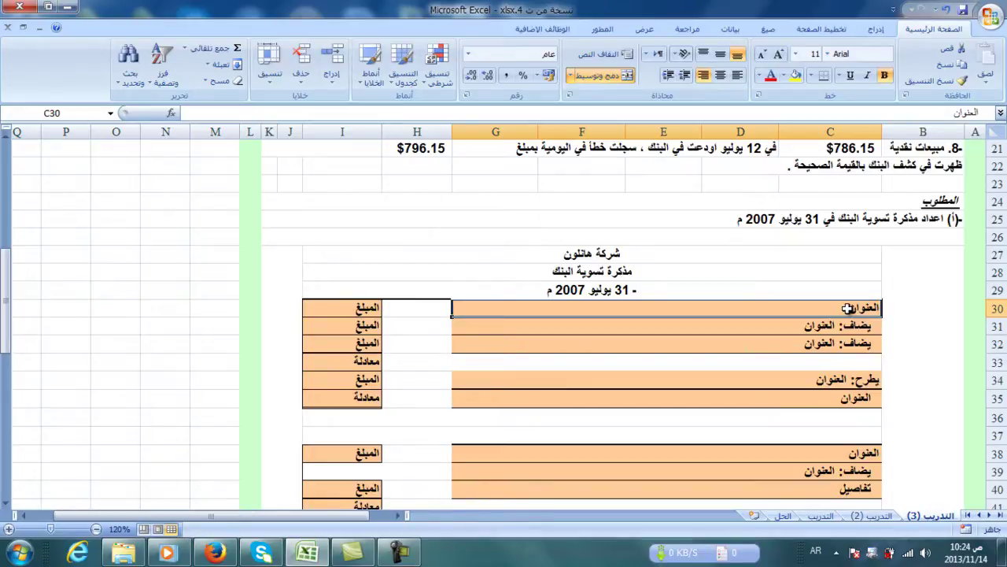
{"action": "type", "text": "رصيد كشف البنك"}
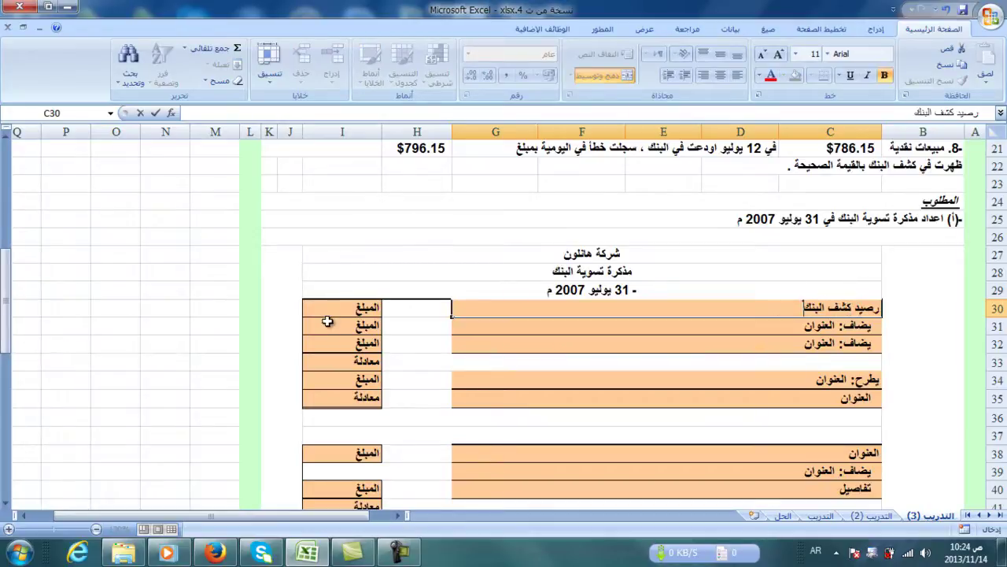
{"action": "left_click", "coordinate": [335, 308]}
{"action": "type", "text": "="}
{"action": "scroll", "coordinate": [408, 310], "scroll_direction": "up", "scroll_amount": 6}
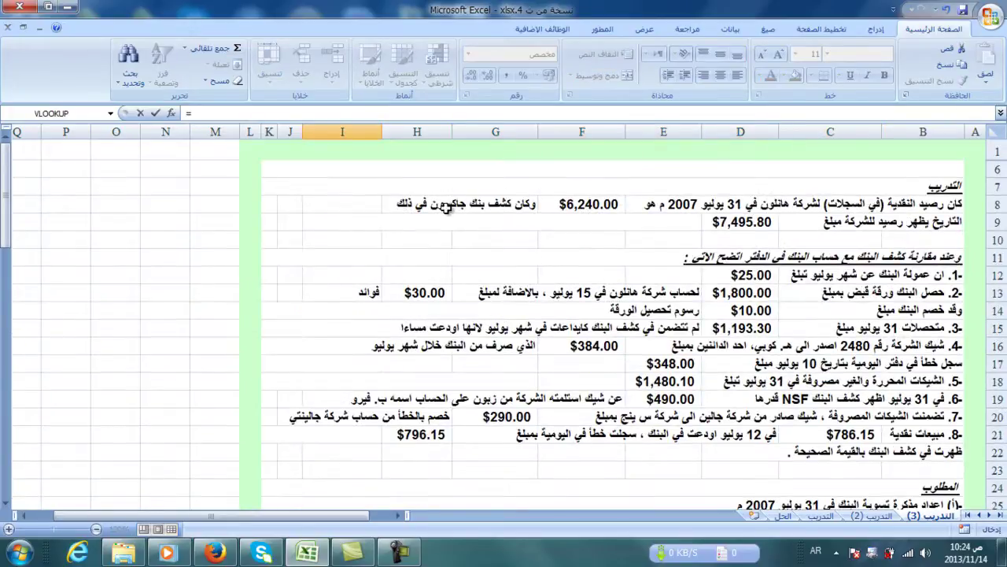
{"action": "left_click", "coordinate": [749, 223]}
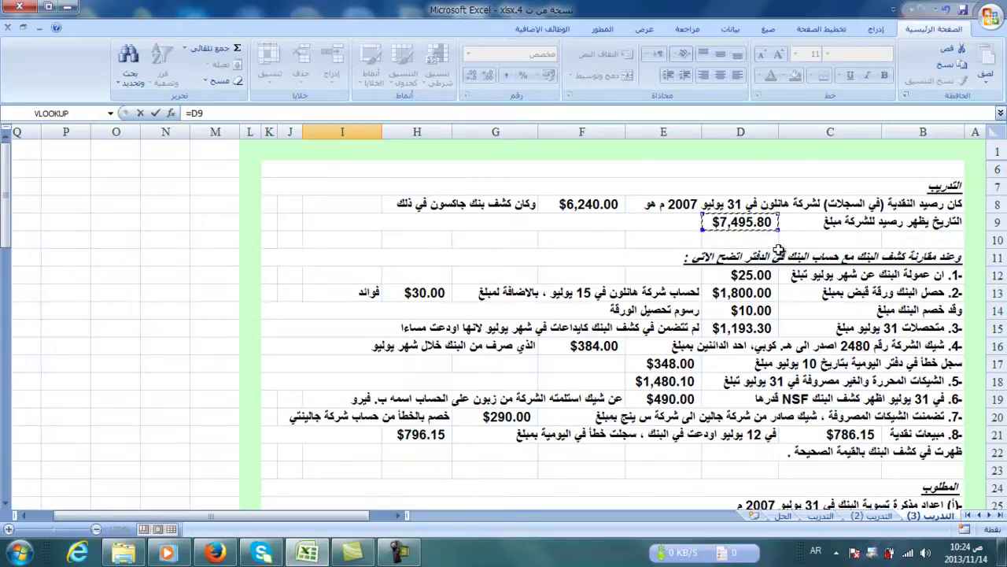
{"action": "key", "text": "Return"}
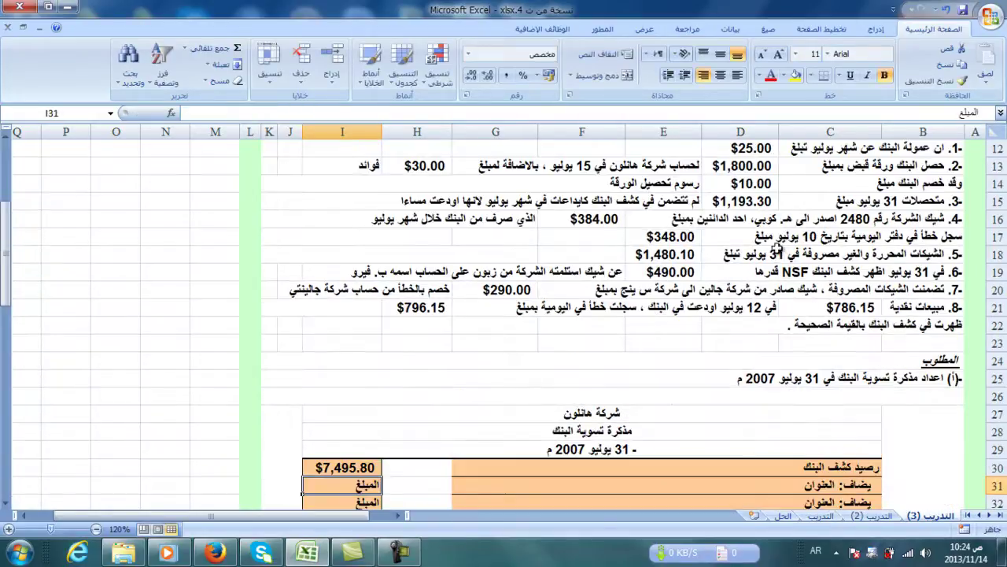
Examine the first three reconciliation items in rows 12 to 15 for an amount to add to the bank statement balance.
{"action": "left_click", "coordinate": [818, 484]}
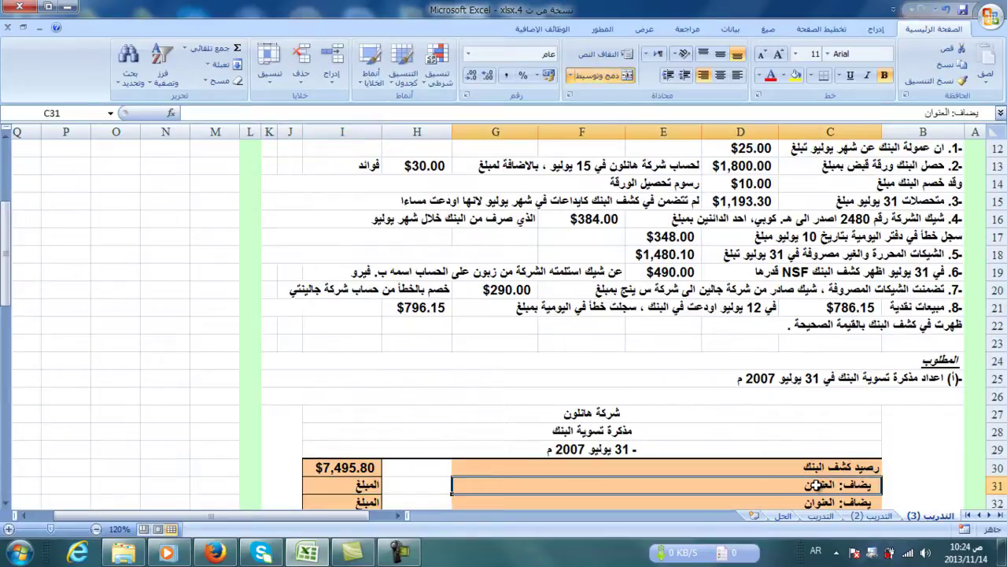
{"action": "scroll", "coordinate": [817, 484], "scroll_direction": "up", "scroll_amount": 2}
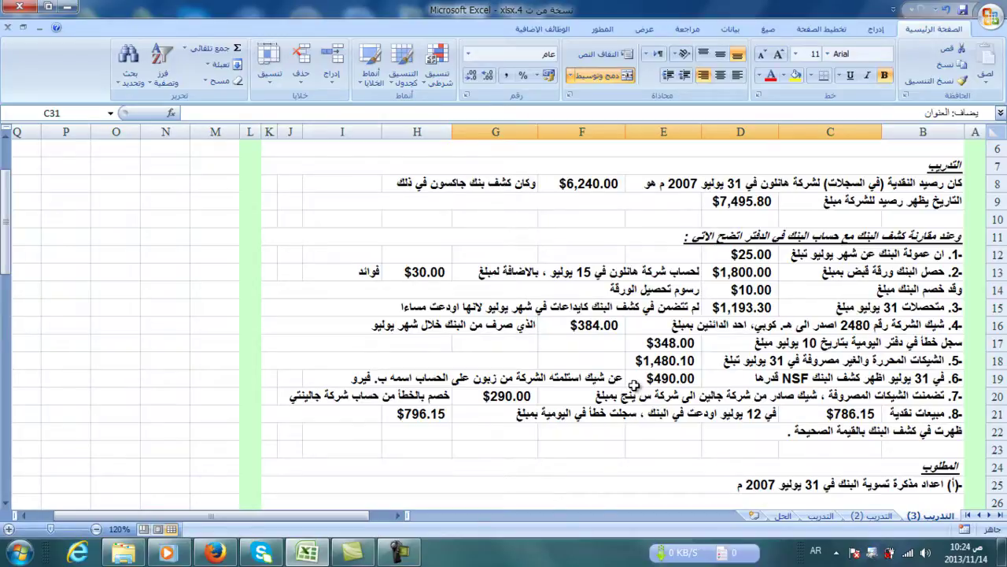
{"action": "scroll", "coordinate": [634, 386], "scroll_direction": "down", "scroll_amount": 3}
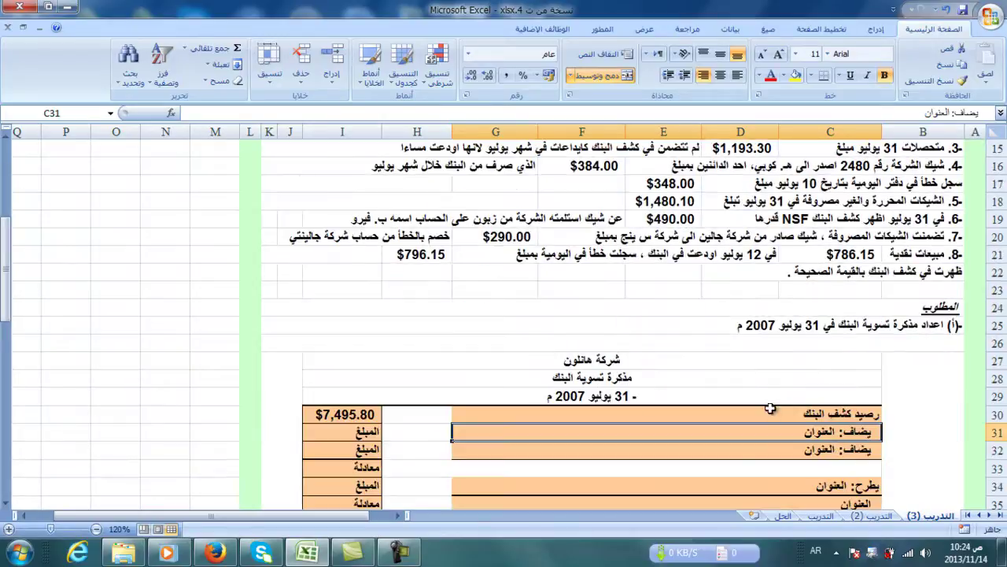
{"action": "scroll", "coordinate": [799, 413], "scroll_direction": "up", "scroll_amount": 1}
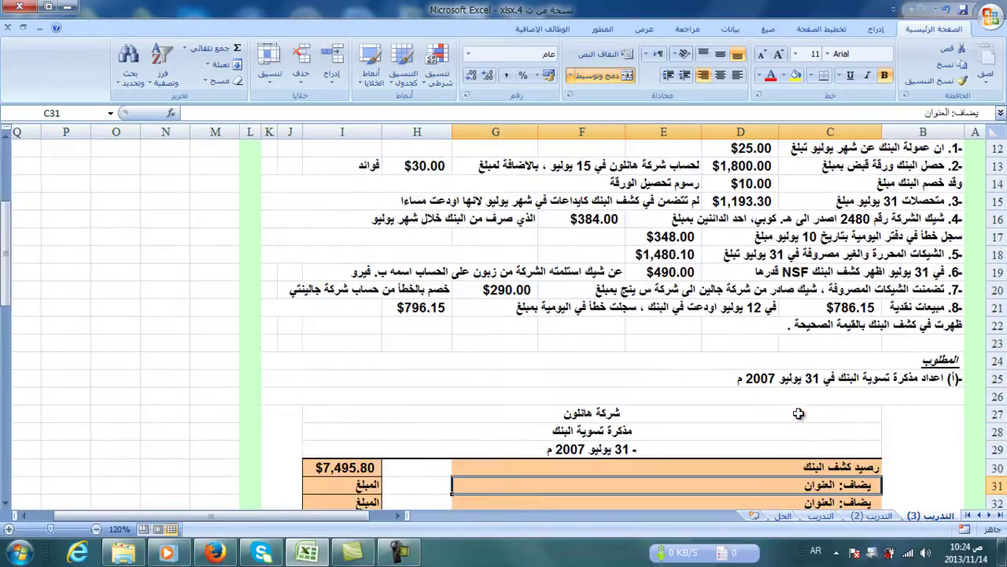
{"action": "scroll", "coordinate": [798, 410], "scroll_direction": "up", "scroll_amount": 2}
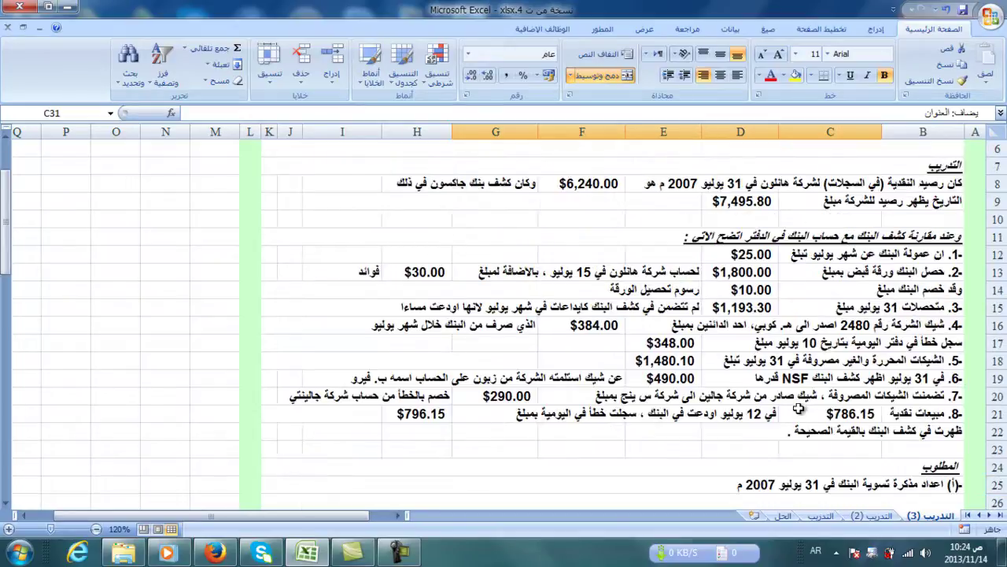
{"action": "left_click", "coordinate": [917, 253]}
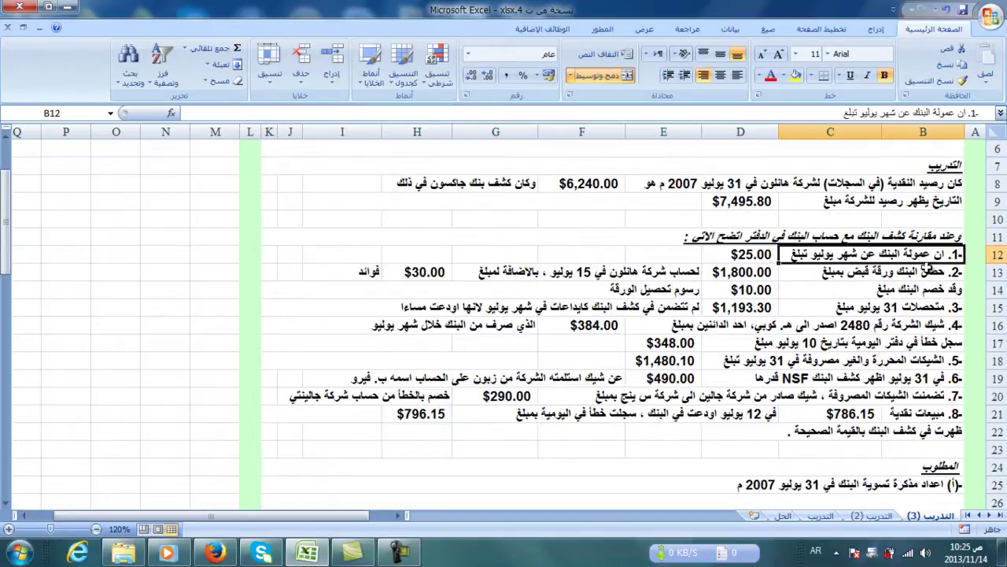
{"action": "left_click", "coordinate": [927, 271]}
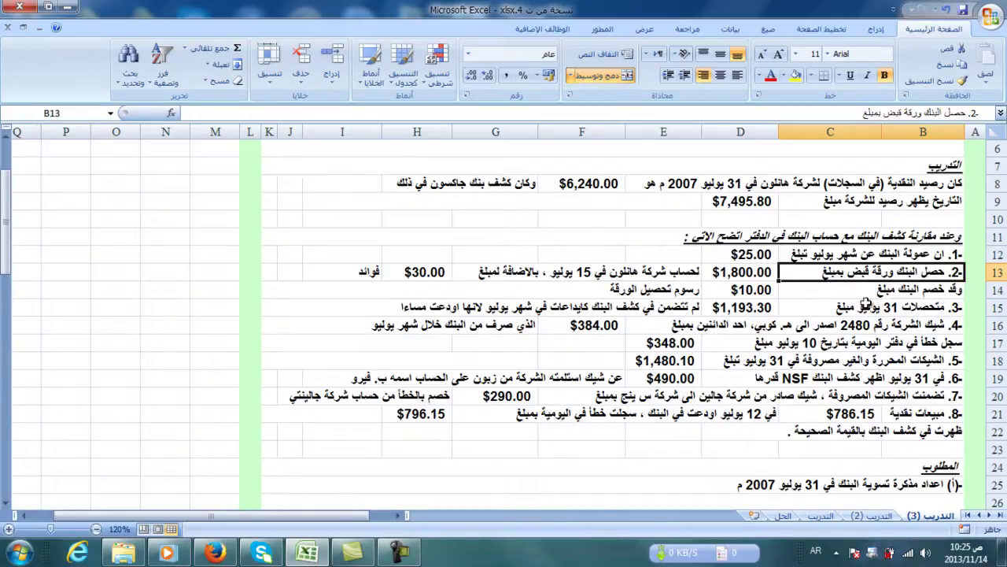
{"action": "left_click", "coordinate": [894, 307]}
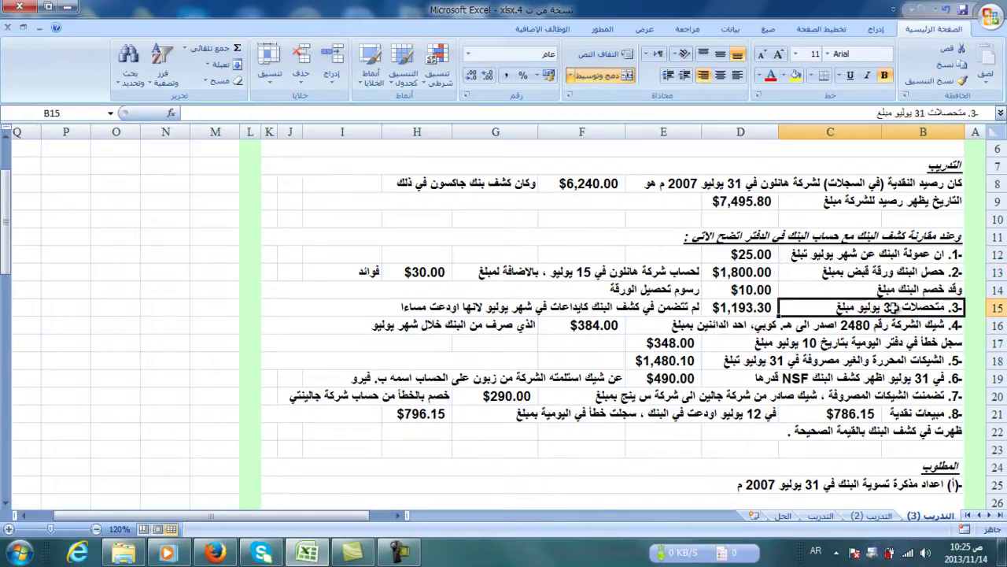
{"action": "left_click", "coordinate": [745, 312]}
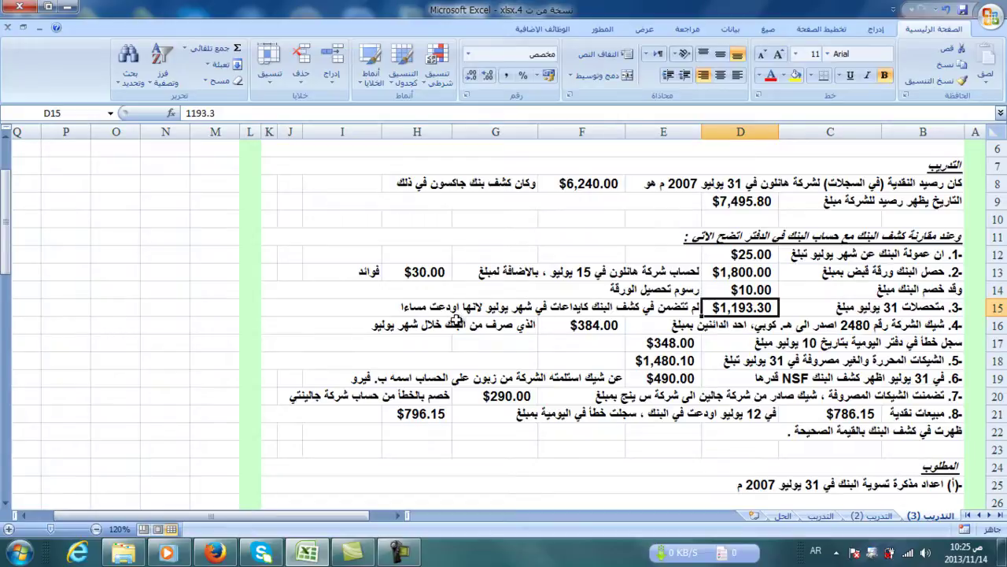
{"action": "scroll", "coordinate": [570, 359], "scroll_direction": "down", "scroll_amount": 1}
{"action": "scroll", "coordinate": [570, 358], "scroll_direction": "down", "scroll_amount": 3}
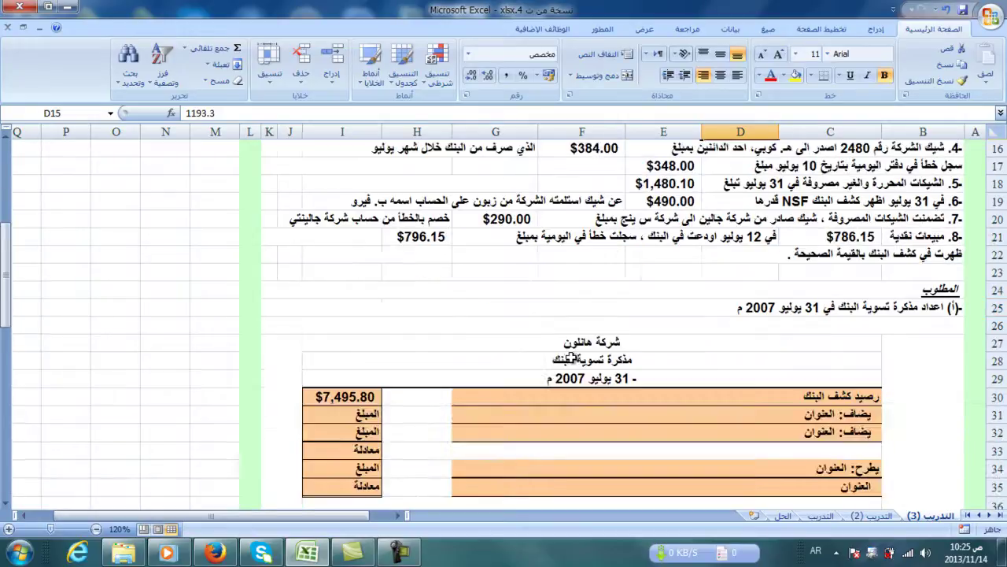
Change the first addition label in C31 to "يضاف: ايداعات اخر اليوم".
{"action": "left_click", "coordinate": [797, 361]}
{"action": "double_click", "coordinate": [796, 360]}
{"action": "key", "text": "BackSpace"}
{"action": "key", "text": "BackSpace"}
{"action": "key", "text": "BackSpace"}
{"action": "key", "text": "BackSpace"}
{"action": "key", "text": "BackSpace"}
{"action": "key", "text": "BackSpace"}
{"action": "type", "text": "ي"}
{"action": "key", "text": "BackSpace"}
{"action": "type", "text": "يداعات ا"}
{"action": "key", "text": "BackSpace"}
{"action": "type", "text": "آخر اليوم"}
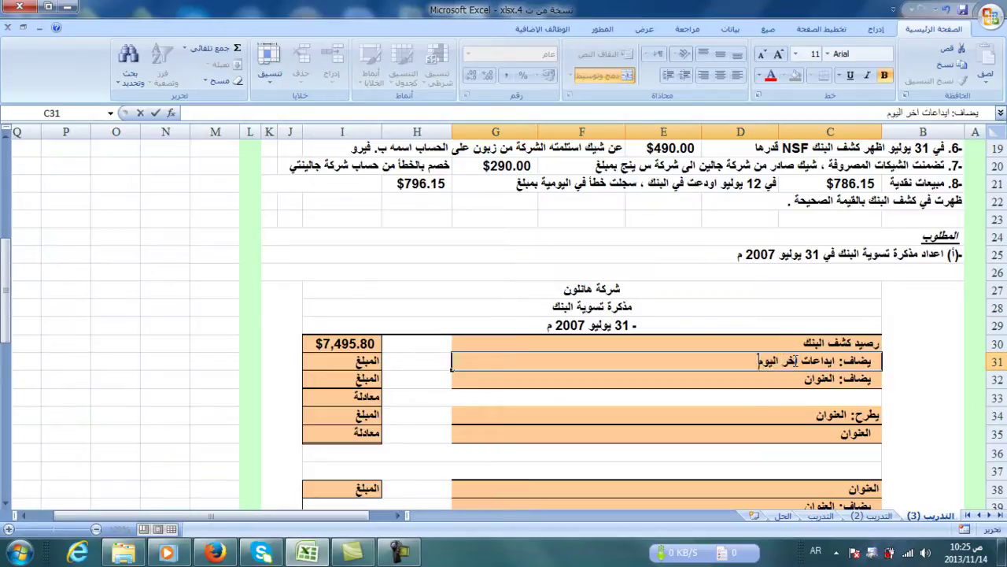
Link the amount in I31 to the 31 July receipts in D15.
{"action": "left_click", "coordinate": [343, 361]}
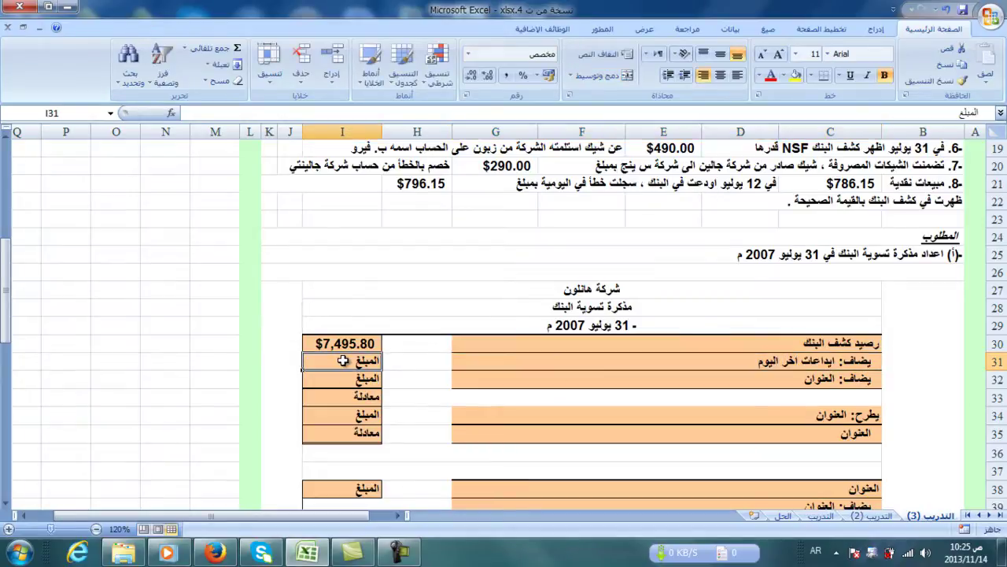
{"action": "type", "text": "="}
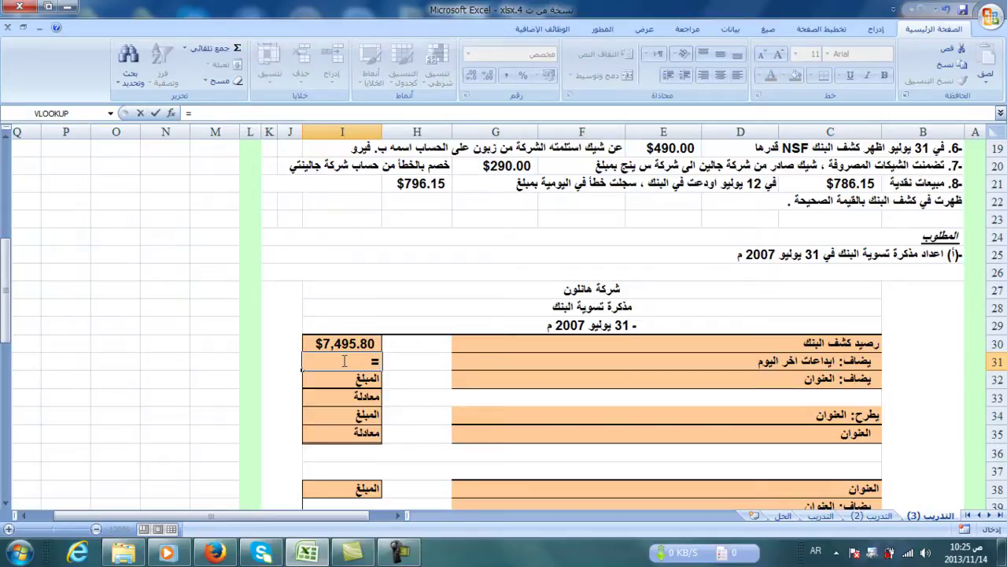
{"action": "scroll", "coordinate": [344, 360], "scroll_direction": "up", "scroll_amount": 3}
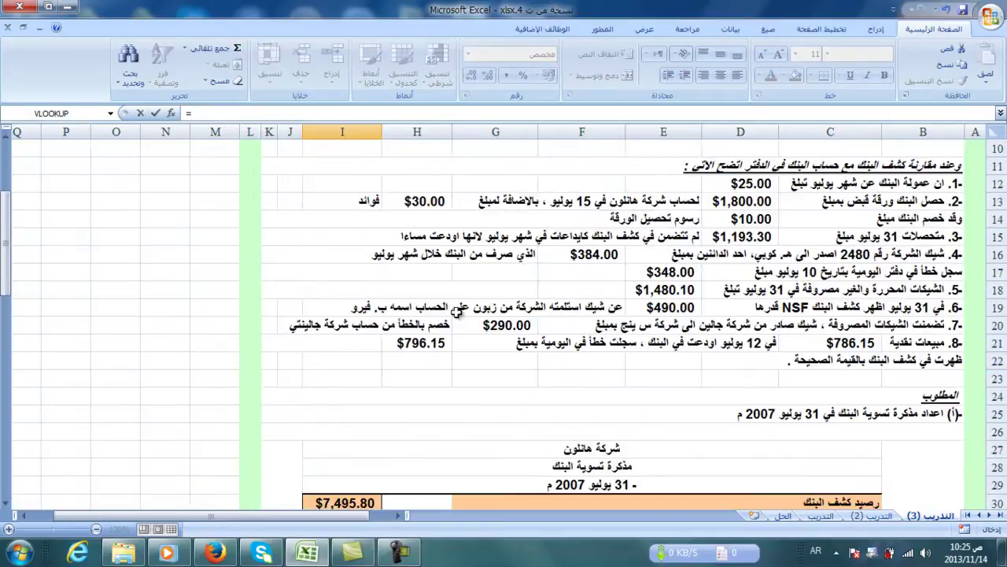
{"action": "left_click", "coordinate": [744, 238]}
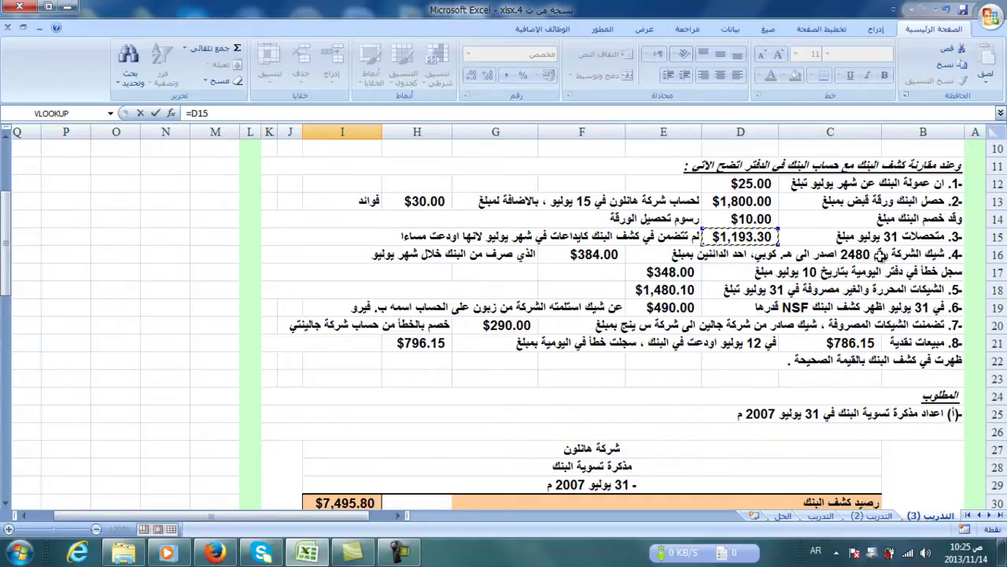
{"action": "key", "text": "Return"}
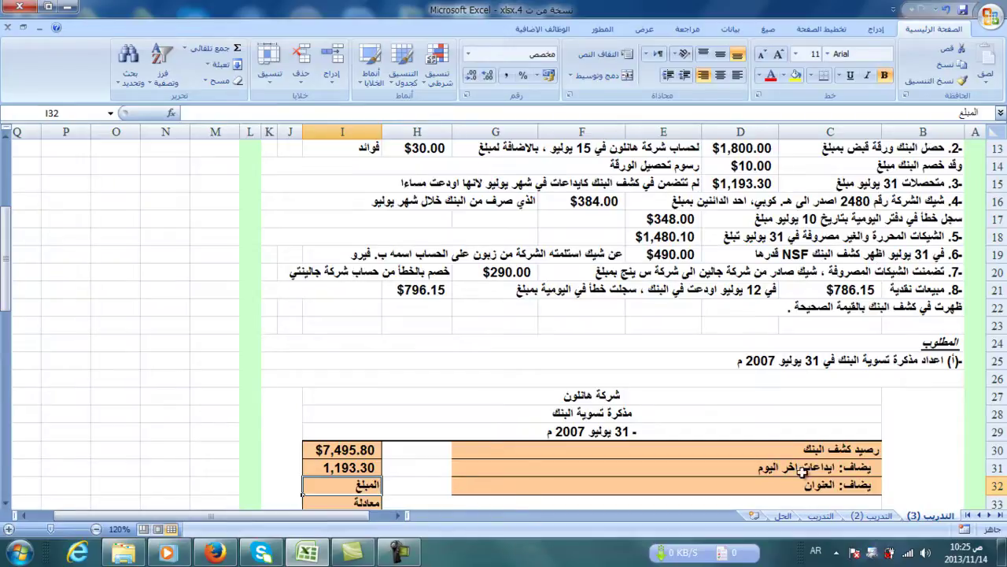
Check item 5 in row 18 and change the deduction label in C34 to "يطرح: الشيكات المحررة والغير مصروفة".
{"action": "scroll", "coordinate": [835, 490], "scroll_direction": "up", "scroll_amount": 1}
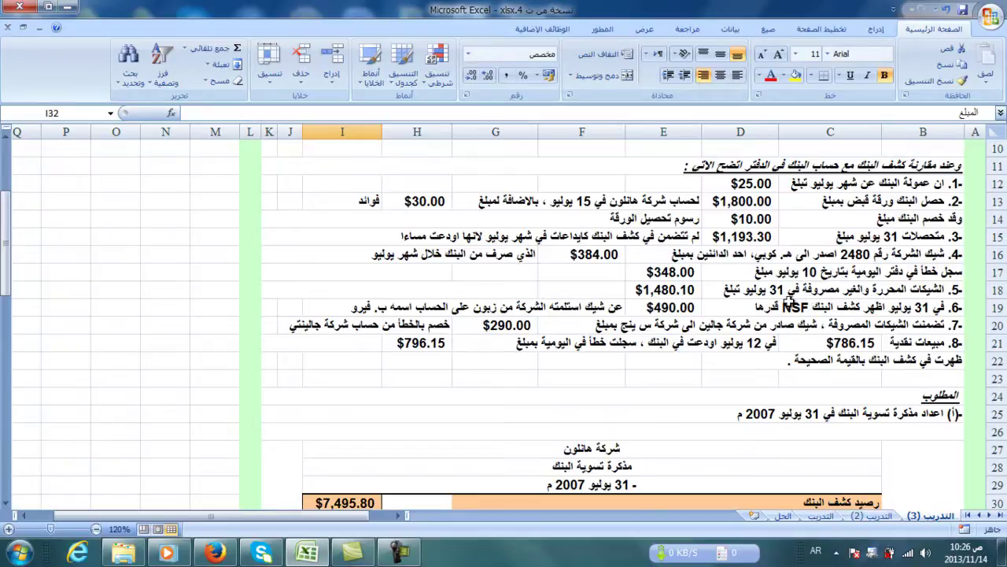
{"action": "left_click", "coordinate": [782, 289]}
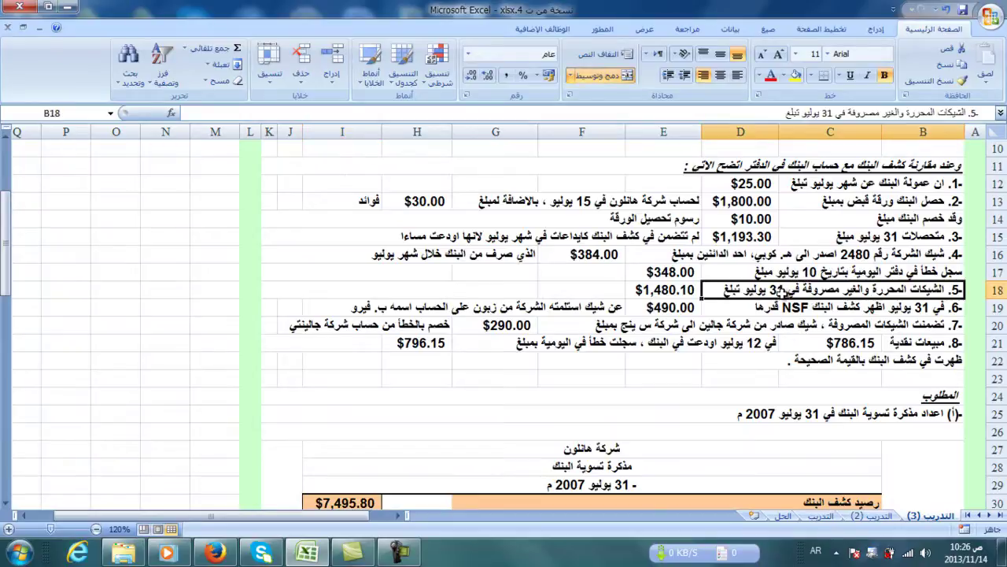
{"action": "left_click", "coordinate": [666, 292]}
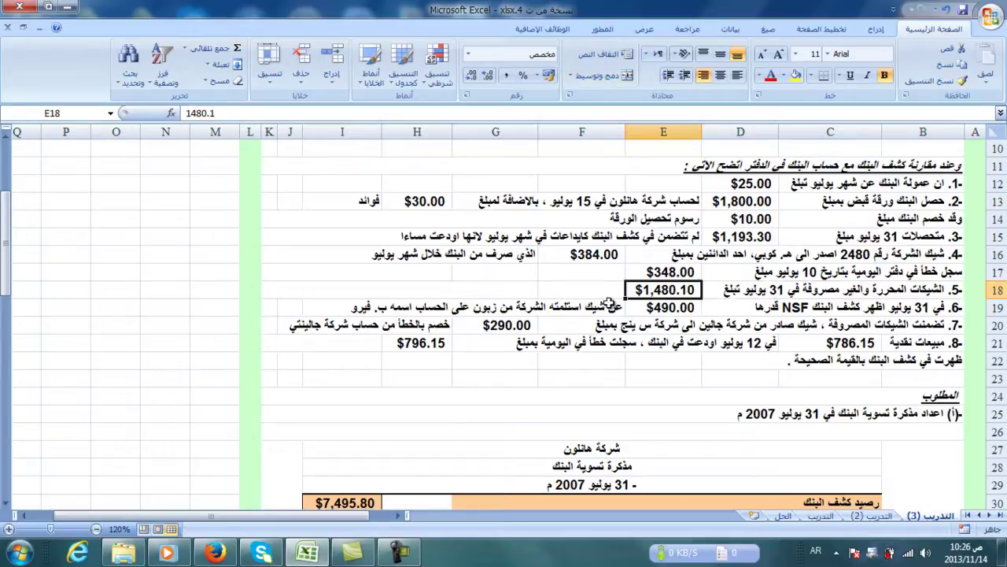
{"action": "scroll", "coordinate": [604, 300], "scroll_direction": "down", "scroll_amount": 5}
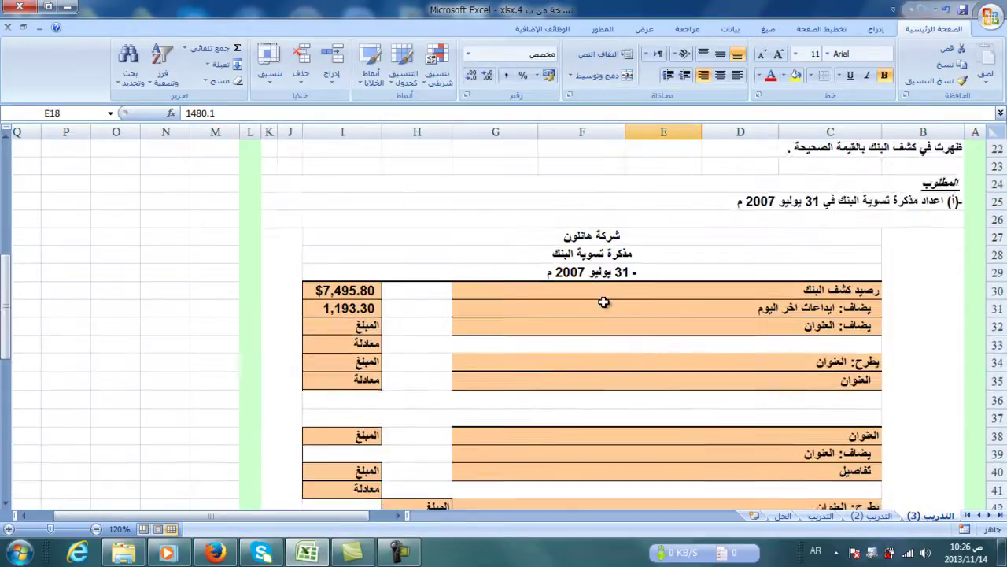
{"action": "left_click", "coordinate": [813, 296]}
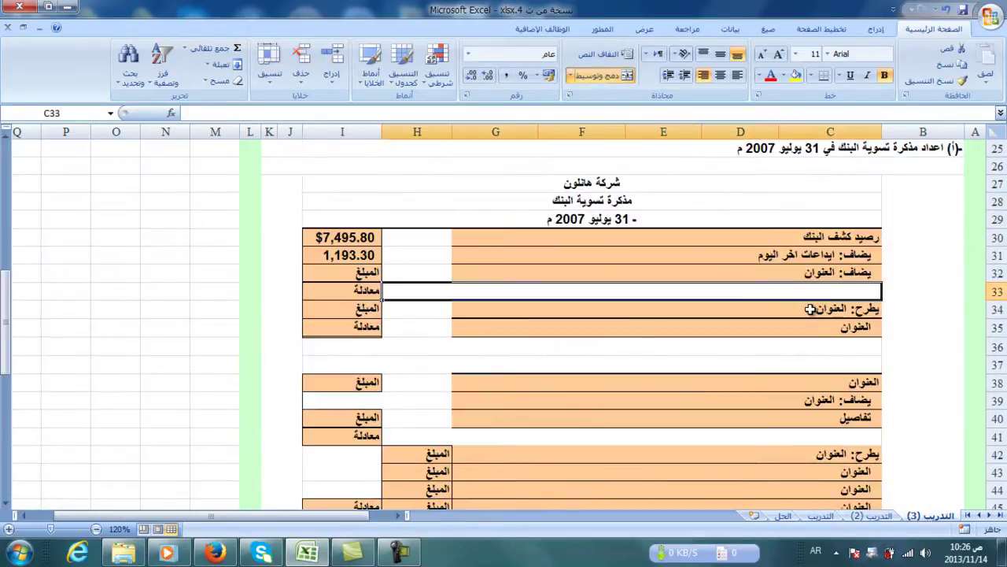
{"action": "left_click", "coordinate": [810, 309]}
{"action": "double_click", "coordinate": [811, 309]}
{"action": "key", "text": "BackSpace"}
{"action": "key", "text": "BackSpace"}
{"action": "key", "text": "BackSpace"}
{"action": "key", "text": "BackSpace"}
{"action": "key", "text": "BackSpace"}
{"action": "key", "text": "BackSpace"}
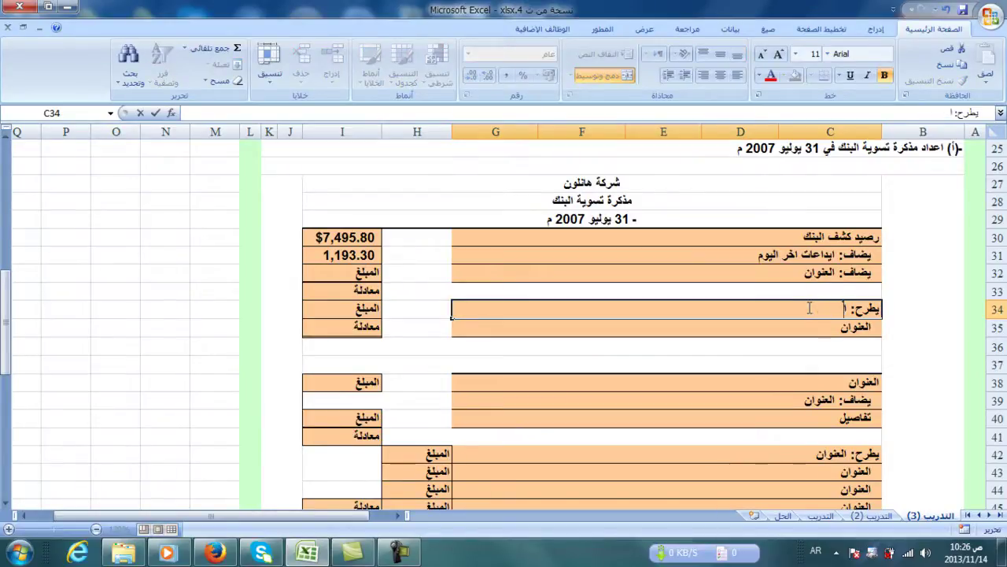
{"action": "type", "text": "لشيكات المررة"}
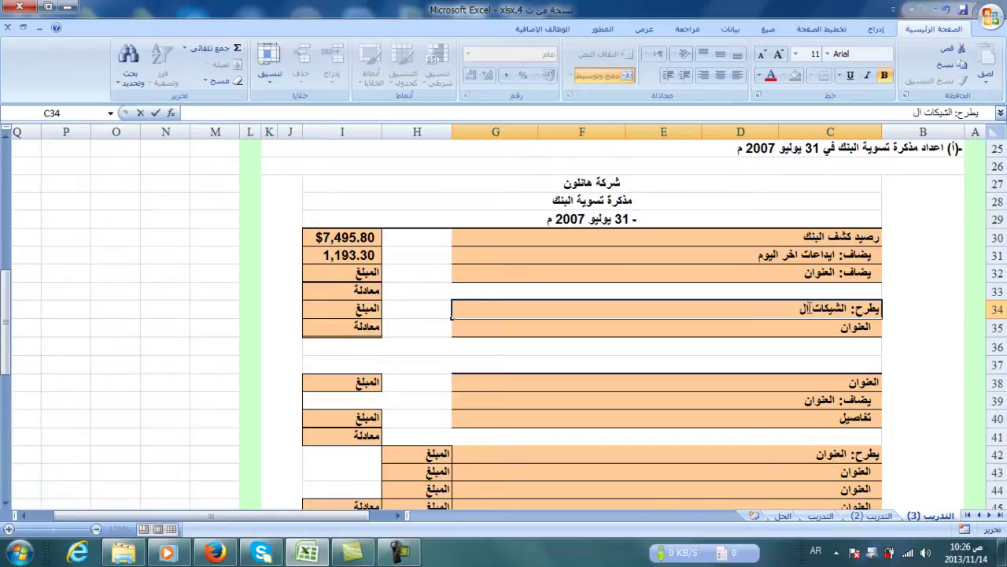
{"action": "key", "text": "BackSpace"}
{"action": "key", "text": "BackSpace"}
{"action": "key", "text": "BackSpace"}
{"action": "key", "text": "BackSpace"}
{"action": "type", "text": "محررة والغير مصروفة"}
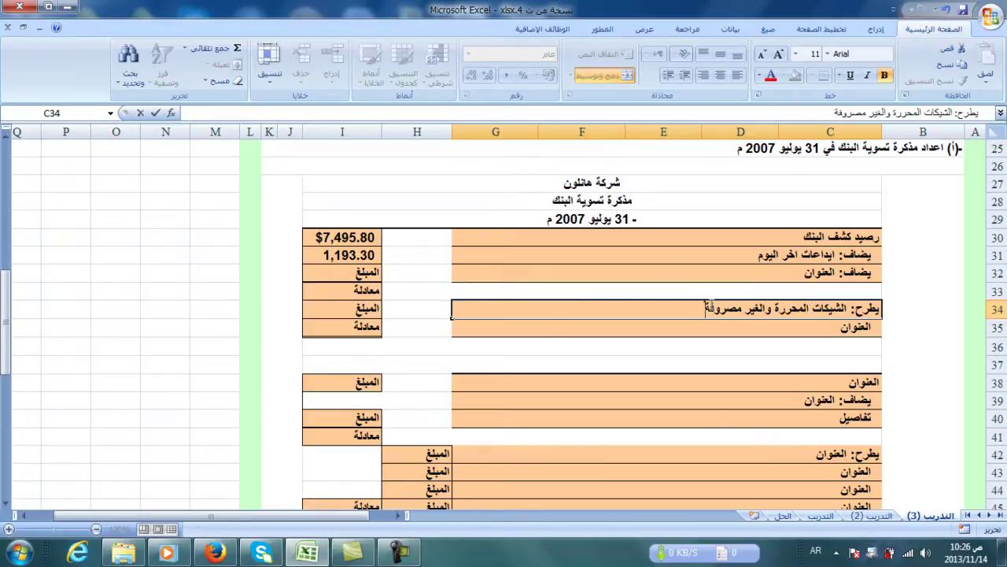
Link the deduction amount in I34 to the outstanding checks amount in E18.
{"action": "left_click", "coordinate": [366, 309]}
{"action": "type", "text": "="}
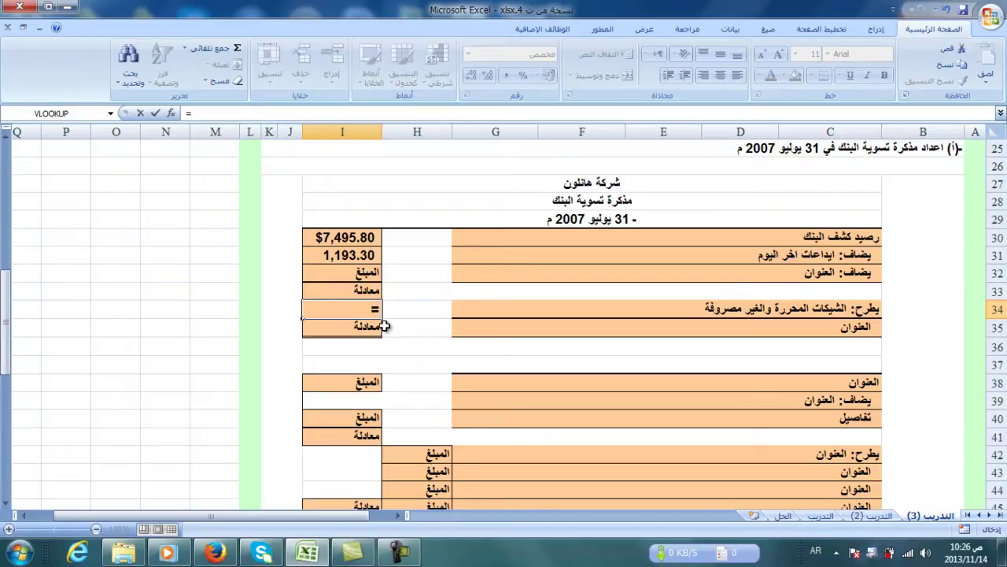
{"action": "scroll", "coordinate": [387, 321], "scroll_direction": "up", "scroll_amount": 3}
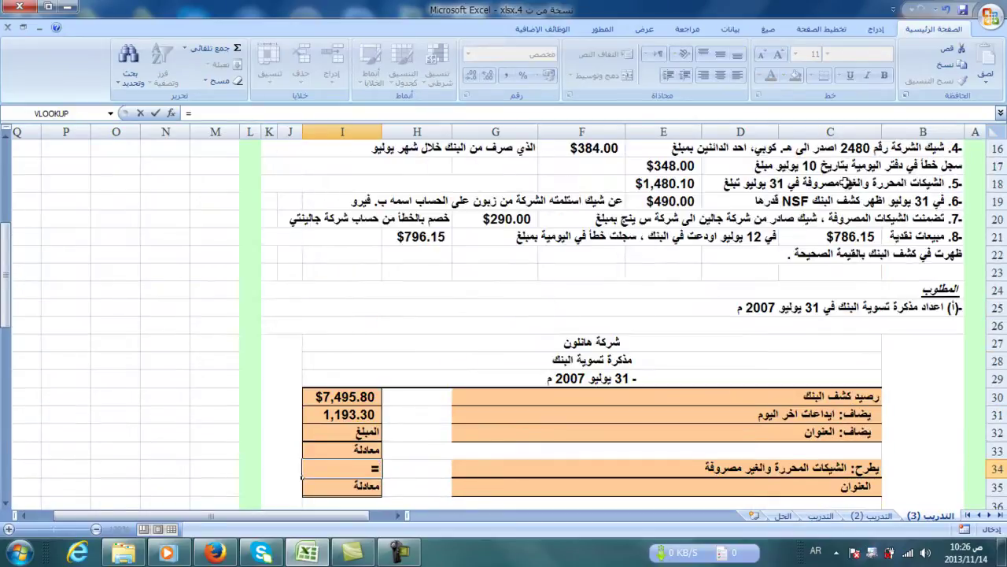
{"action": "left_click", "coordinate": [664, 186]}
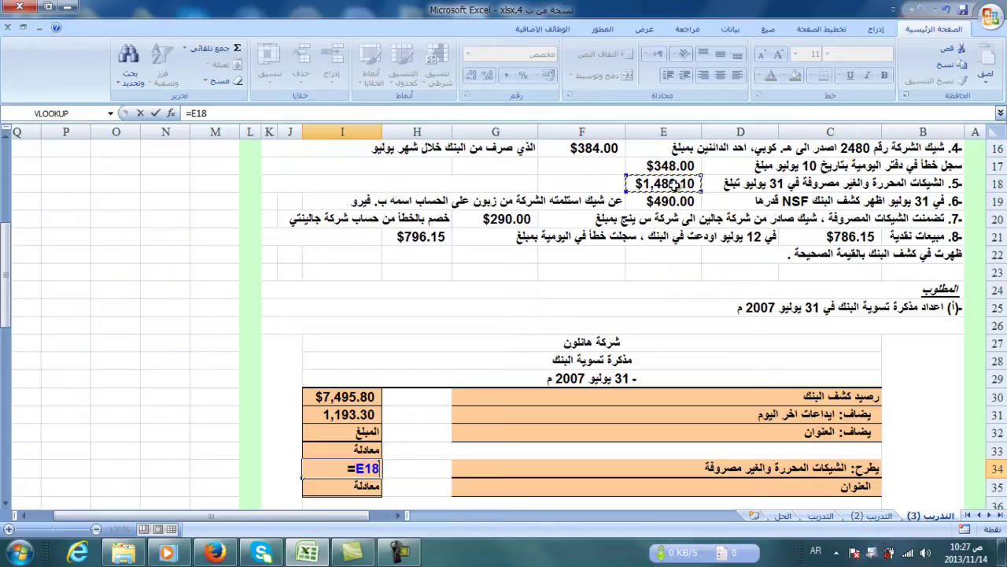
{"action": "key", "text": "Return"}
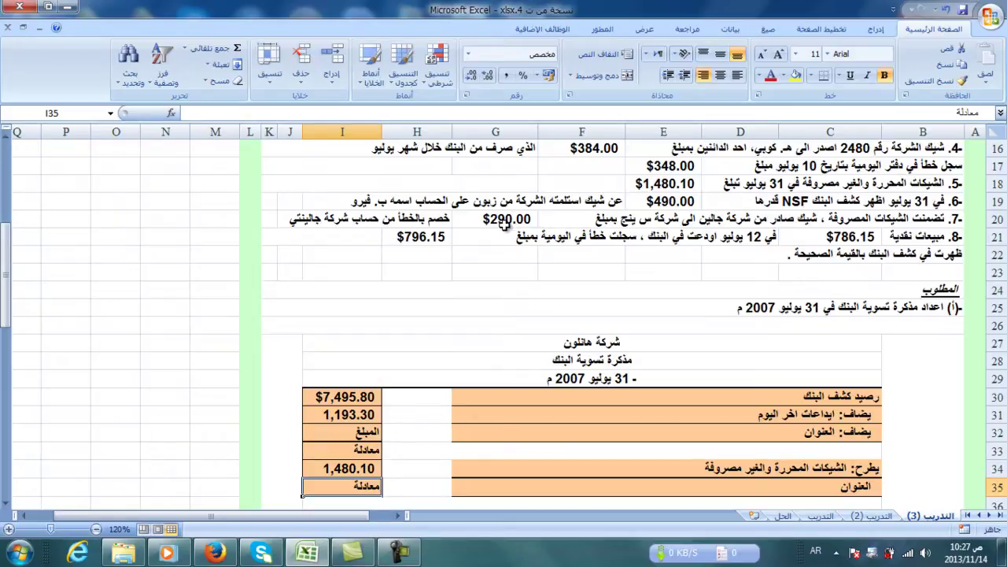
Change the second addition label in C32 to "يضاف: شيك صرف بالخطأ".
{"action": "double_click", "coordinate": [808, 434]}
{"action": "key", "text": "BackSpace"}
{"action": "key", "text": "BackSpace"}
{"action": "key", "text": "BackSpace"}
{"action": "key", "text": "BackSpace"}
{"action": "key", "text": "BackSpace"}
{"action": "key", "text": "BackSpace"}
{"action": "key", "text": "BackSpace"}
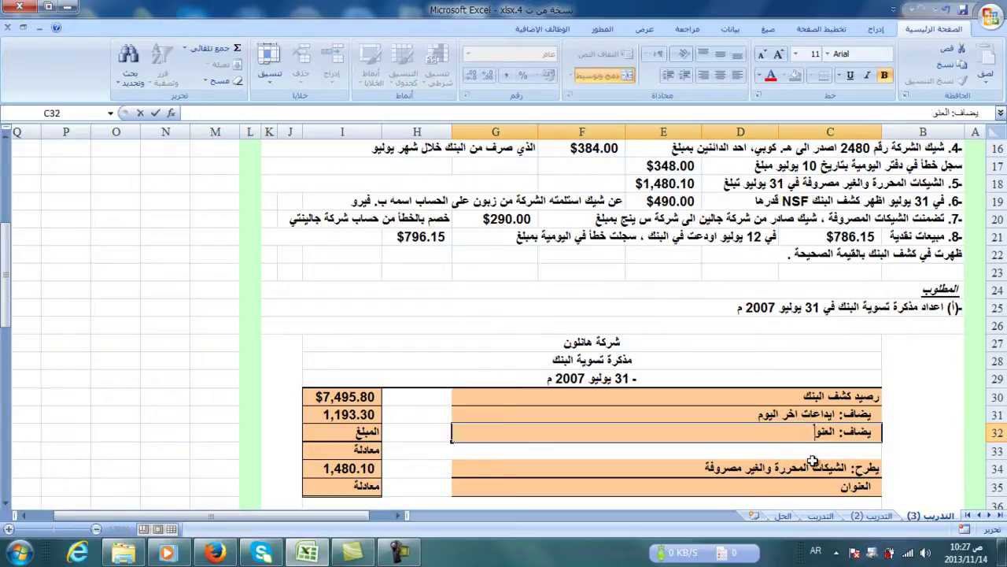
{"action": "type", "text": "شيط"}
{"action": "key", "text": "BackSpace"}
{"action": "type", "text": "ك صرف"}
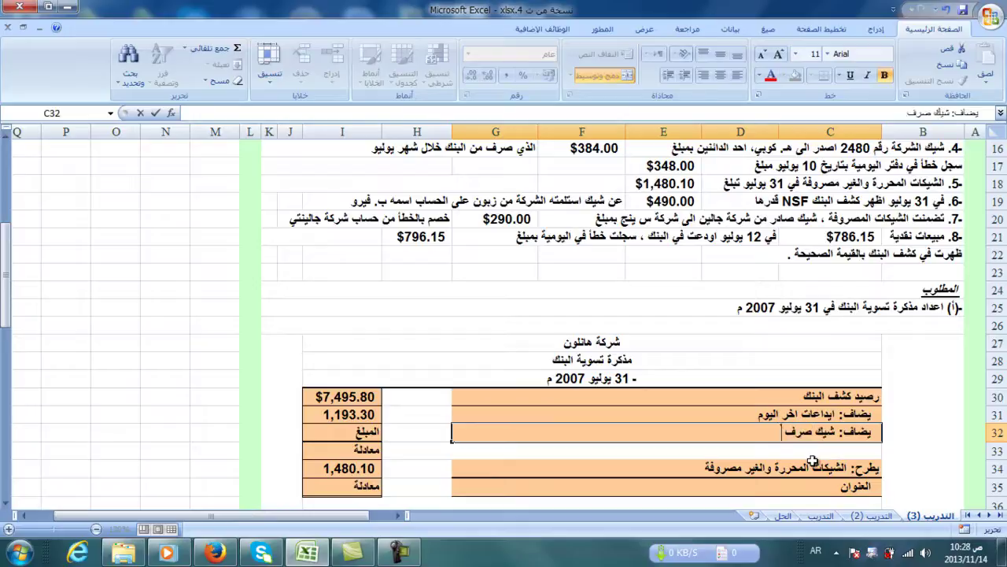
{"action": "type", "text": " بالخطأ"}
{"action": "key", "text": "Return"}
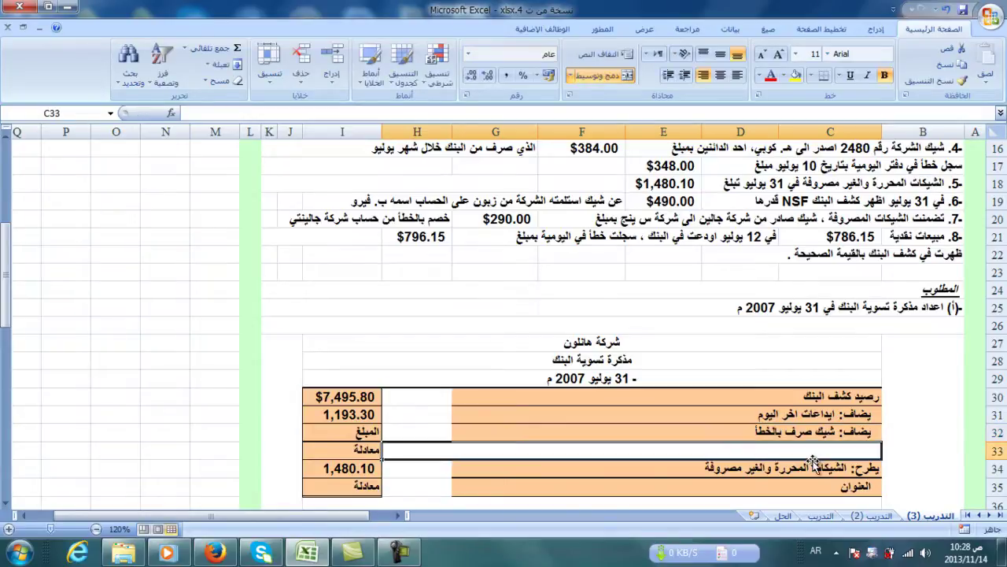
Link the amount in I32 to the wrongly charged check amount from item 7 in G20.
{"action": "left_click", "coordinate": [365, 431]}
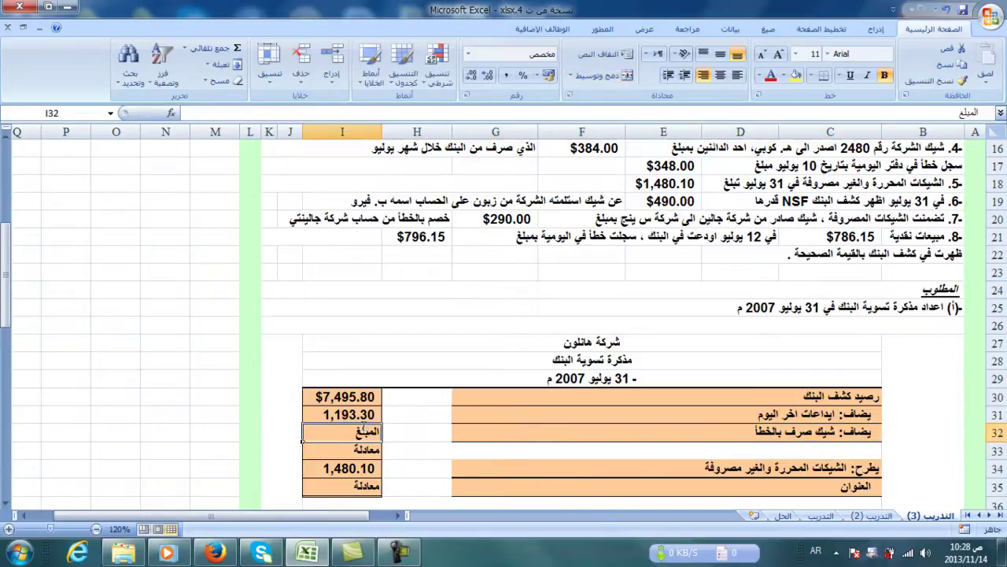
{"action": "type", "text": "="}
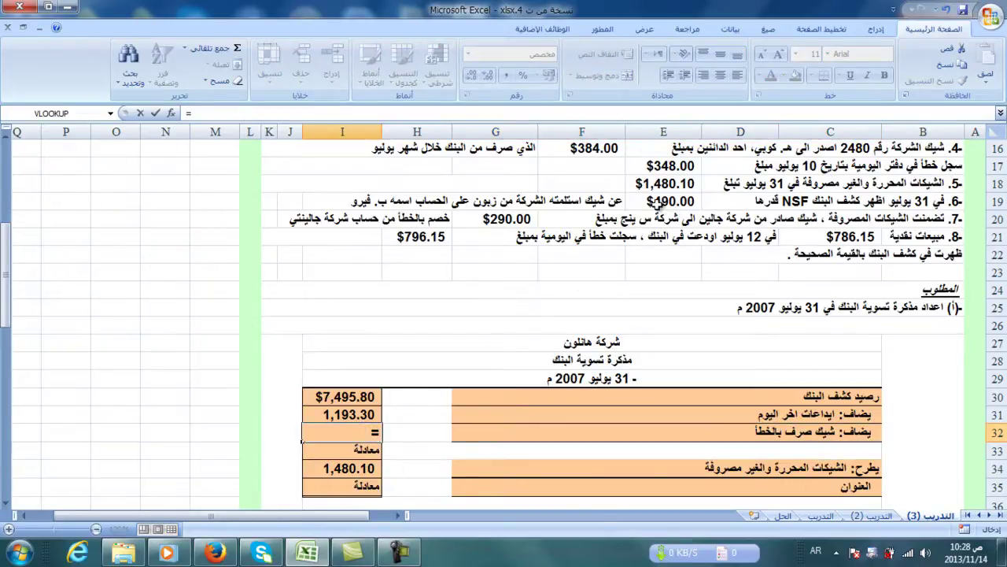
{"action": "left_click", "coordinate": [501, 222]}
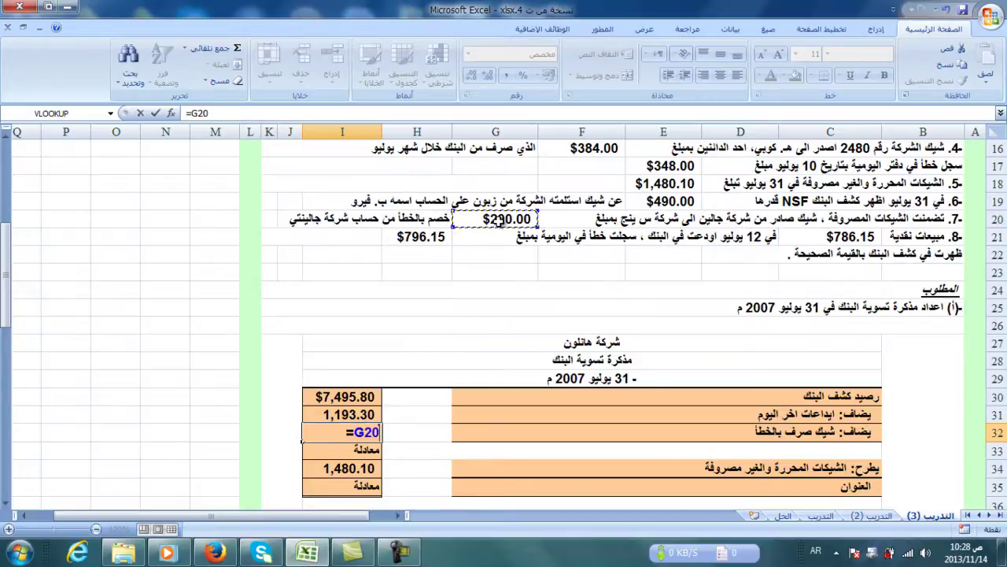
{"action": "key", "text": "Return"}
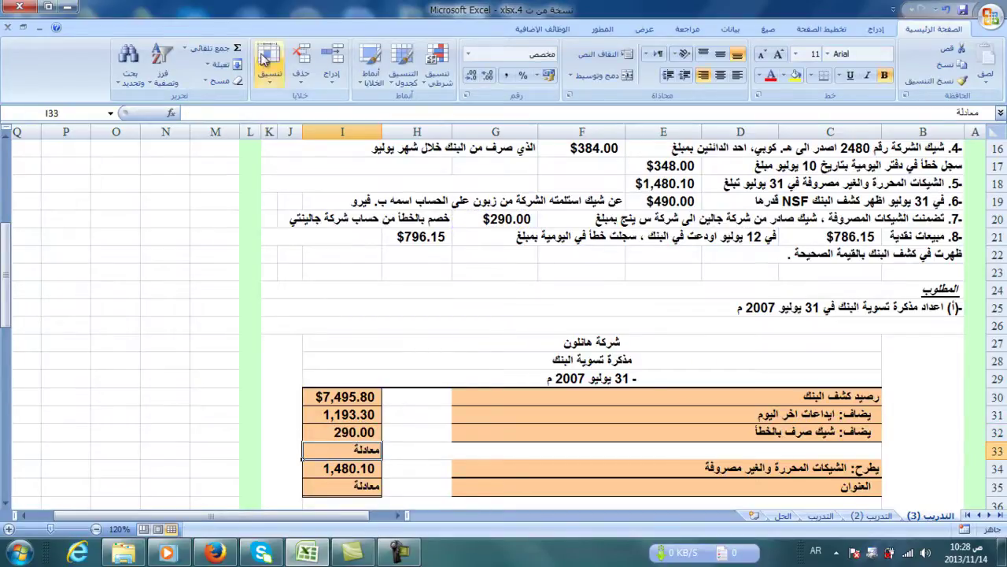
Total the bank statement balance and its additions in I33 with =SUM(I30:I32).
{"action": "left_click", "coordinate": [225, 48]}
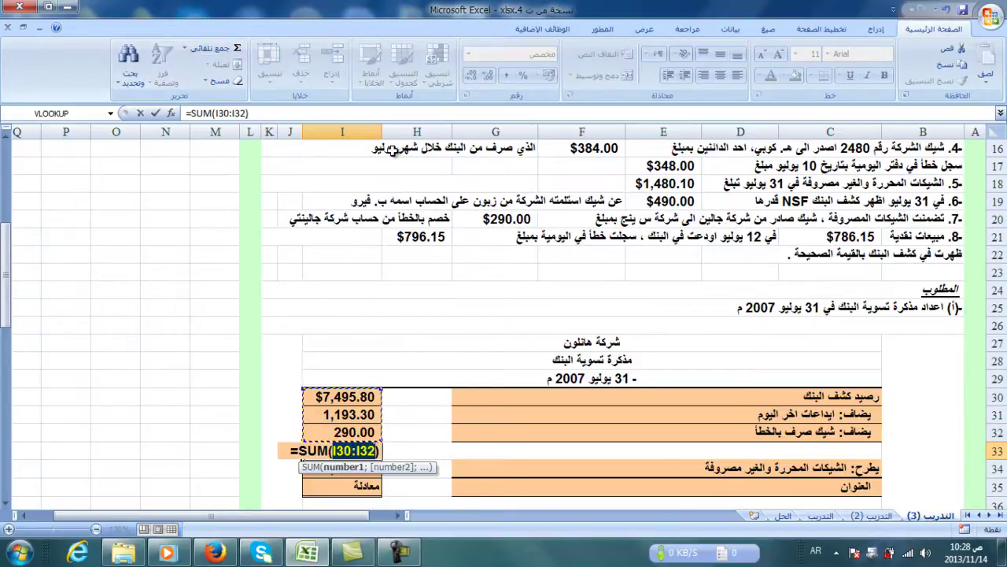
{"action": "key", "text": "Return"}
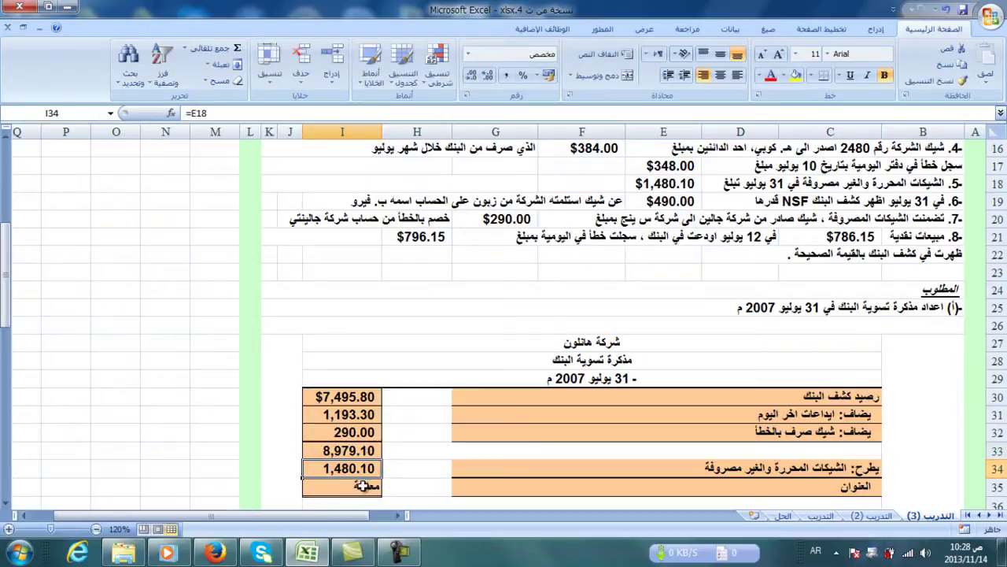
{"action": "left_click", "coordinate": [330, 453]}
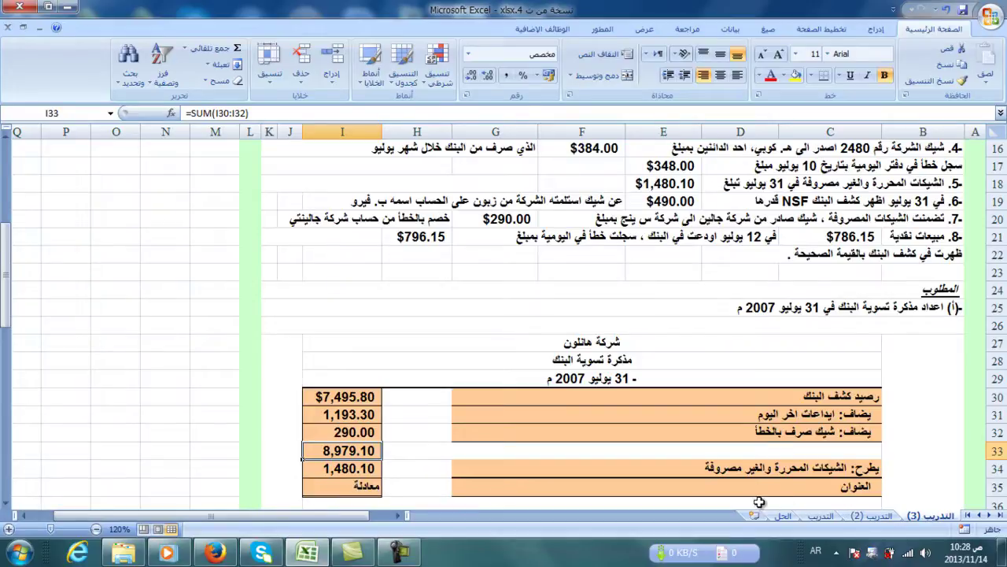
Replace the closing label of the bank section in C35 with "رصيد الكشف المعدل".
{"action": "left_click", "coordinate": [811, 481]}
{"action": "type", "text": "رصي"}
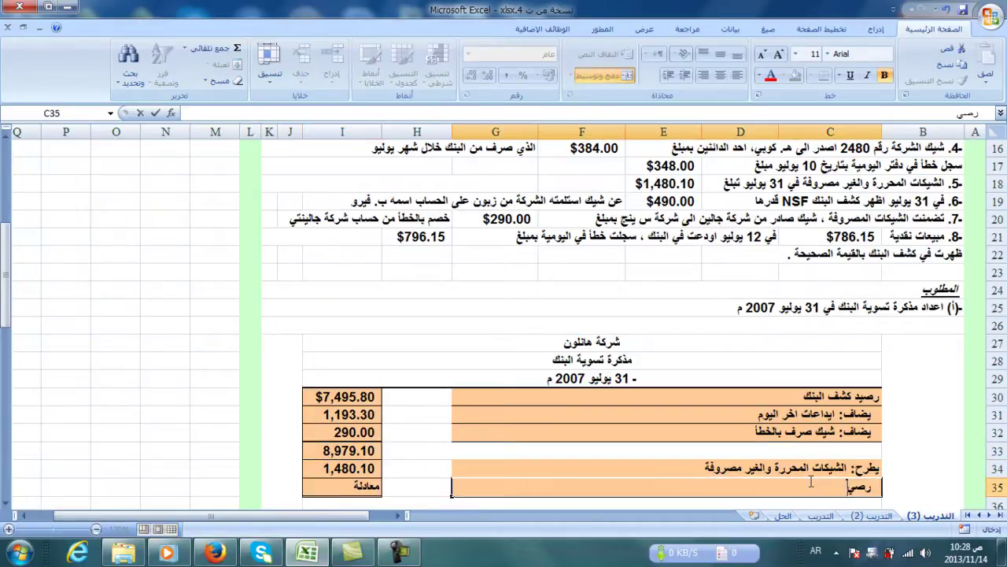
{"action": "type", "text": "د الكشف المعدل"}
Calculate the adjusted statement balance in I35 by subtracting the outstanding checks in I34 from the subtotal in I33.
{"action": "left_click", "coordinate": [352, 486]}
{"action": "type", "text": "="}
{"action": "left_click", "coordinate": [359, 450]}
{"action": "type", "text": "-"}
{"action": "left_click", "coordinate": [356, 468]}
{"action": "key", "text": "Return"}
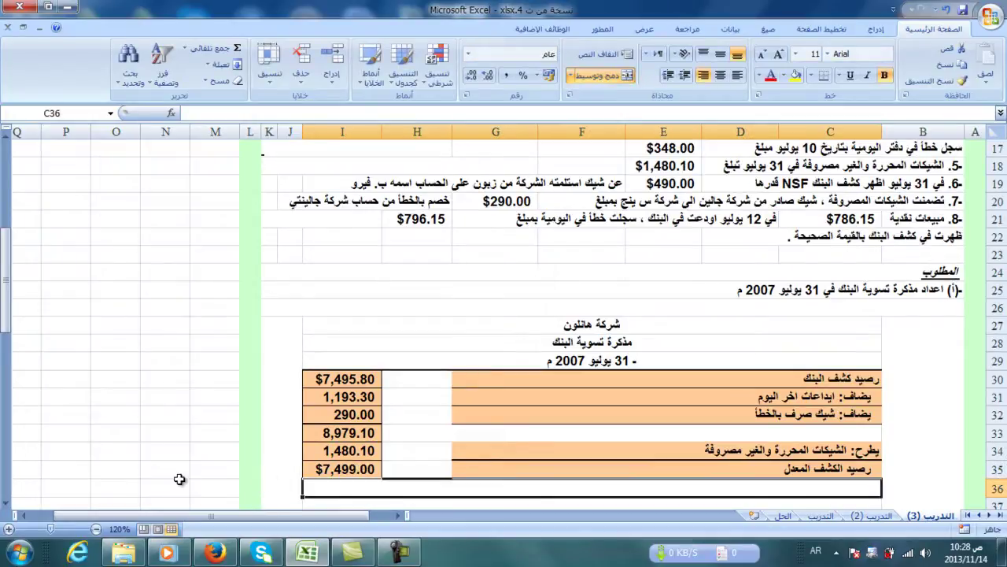
Replace the first label of the book section in C38 with "رصيد السجلات".
{"action": "scroll", "coordinate": [179, 476], "scroll_direction": "down", "scroll_amount": 3}
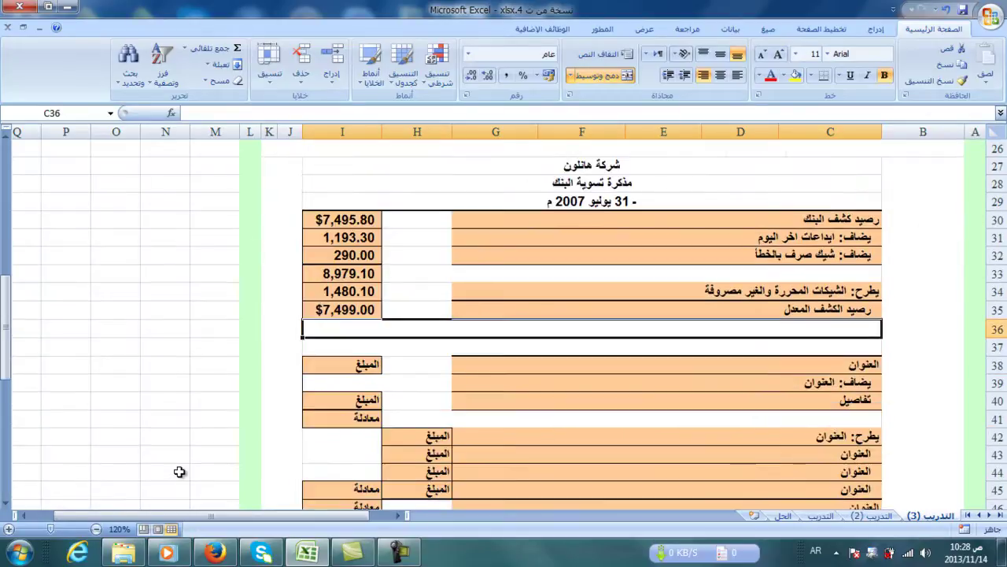
{"action": "left_click", "coordinate": [748, 365]}
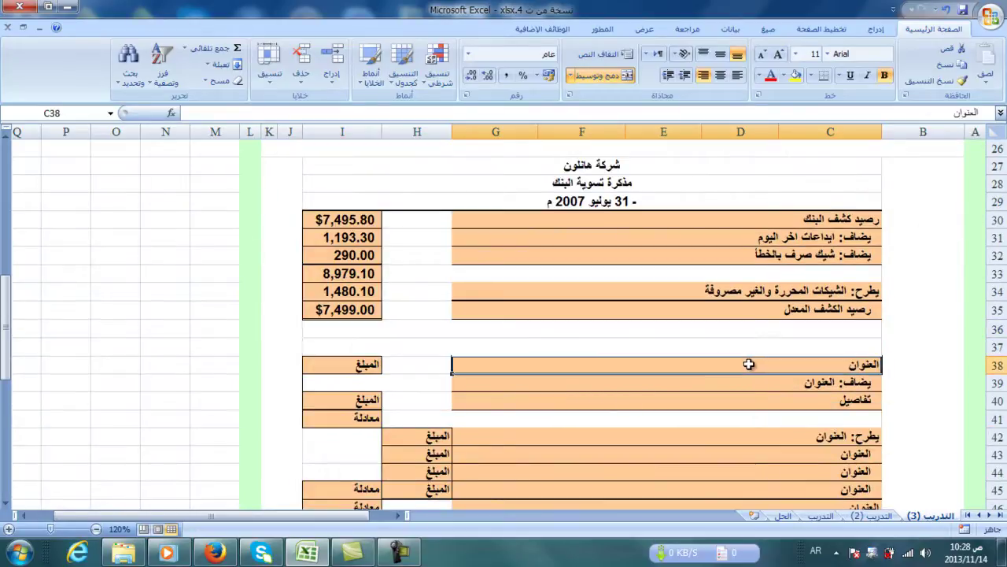
{"action": "type", "text": "رصي"}
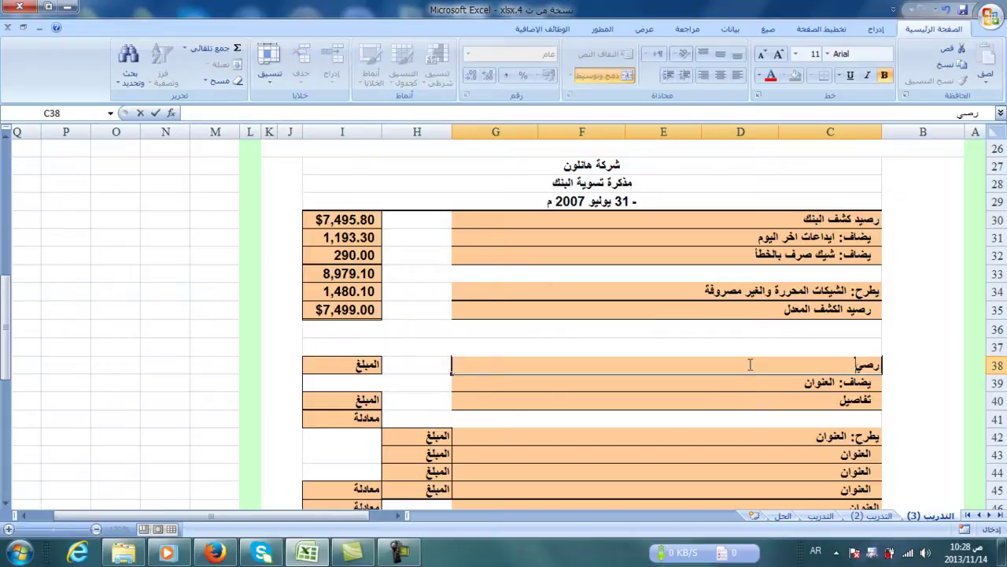
{"action": "type", "text": "د السجلات"}
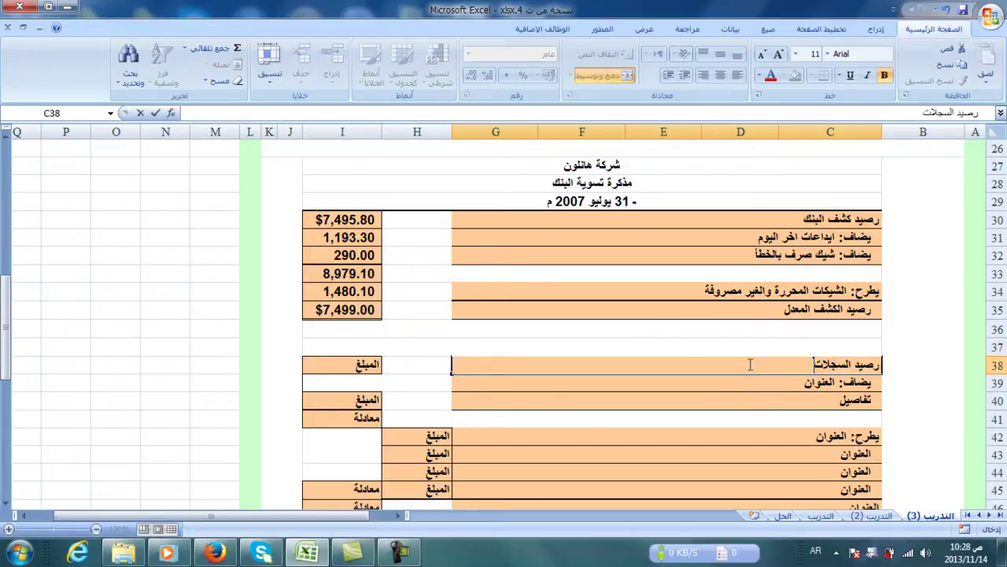
{"action": "key", "text": "Return"}
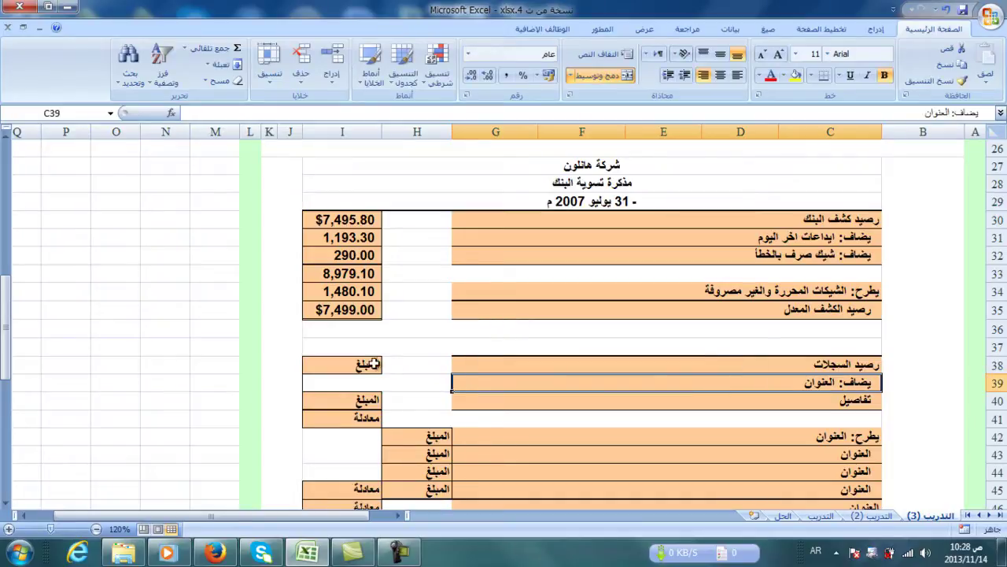
Link the book balance in I38 to the company's recorded cash balance in F8.
{"action": "left_click", "coordinate": [366, 364]}
{"action": "type", "text": "="}
{"action": "scroll", "coordinate": [342, 370], "scroll_direction": "up", "scroll_amount": 8}
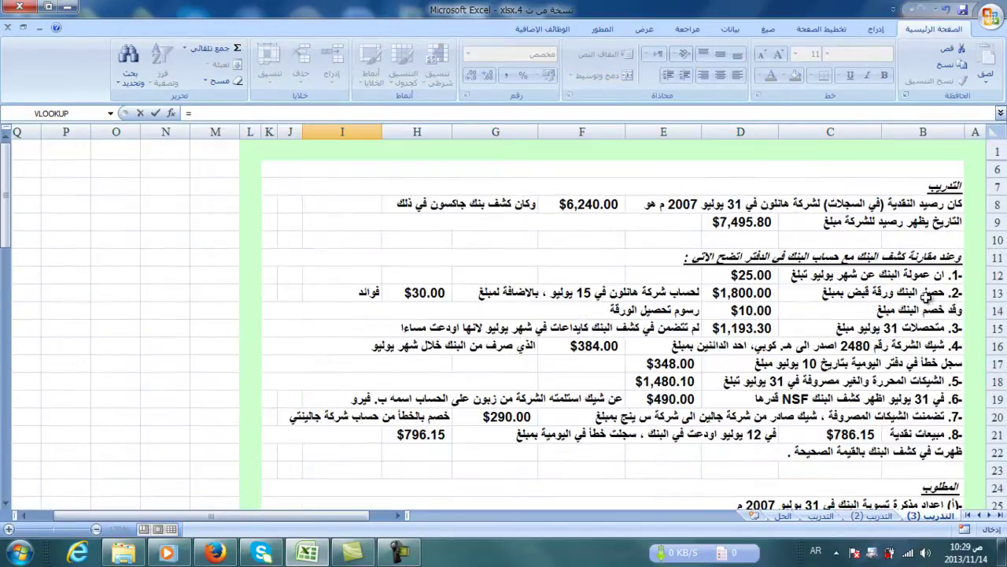
{"action": "left_click", "coordinate": [590, 203]}
{"action": "key", "text": "Return"}
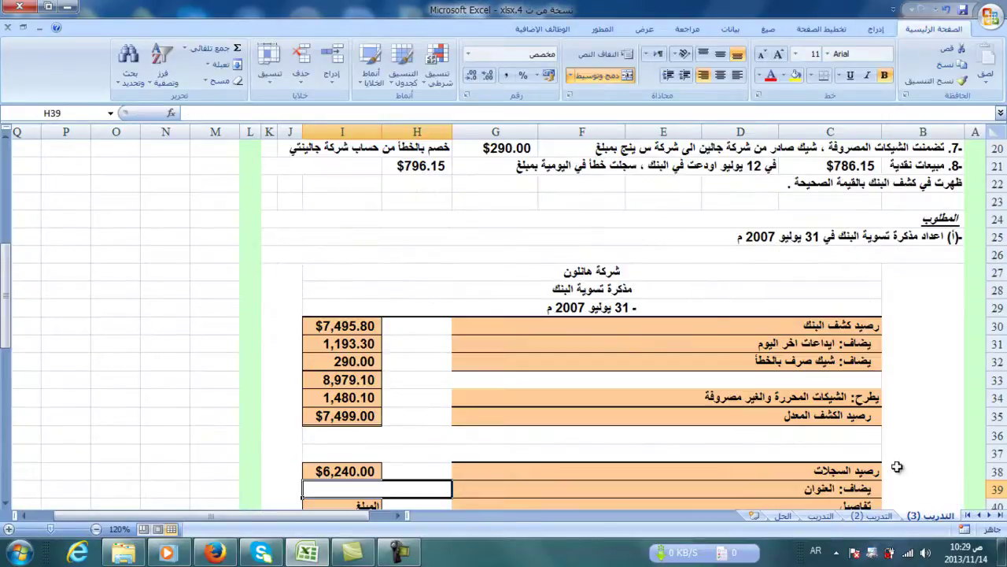
Check item 1 in row 12 and change the book deduction label in C42 to "يطرح: عمولة البنك".
{"action": "left_click", "coordinate": [799, 489]}
{"action": "scroll", "coordinate": [779, 496], "scroll_direction": "up", "scroll_amount": 3}
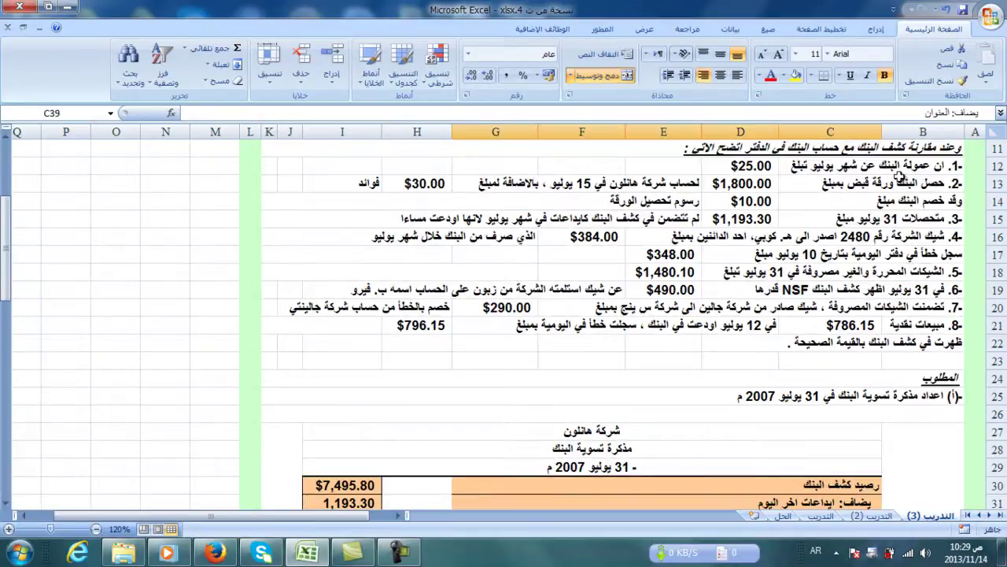
{"action": "scroll", "coordinate": [784, 228], "scroll_direction": "down", "scroll_amount": 6}
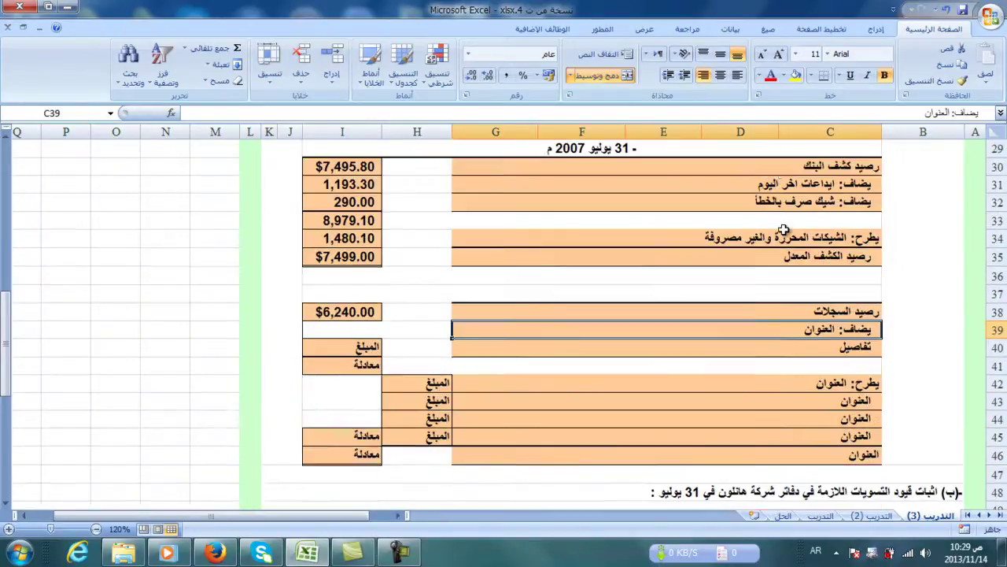
{"action": "scroll", "coordinate": [784, 229], "scroll_direction": "down", "scroll_amount": 1}
{"action": "double_click", "coordinate": [819, 330]}
{"action": "key", "text": "BackSpace"}
{"action": "key", "text": "BackSpace"}
{"action": "key", "text": "BackSpace"}
{"action": "key", "text": "BackSpace"}
{"action": "key", "text": "BackSpace"}
{"action": "key", "text": "BackSpace"}
{"action": "type", "text": "عمولة البنك"}
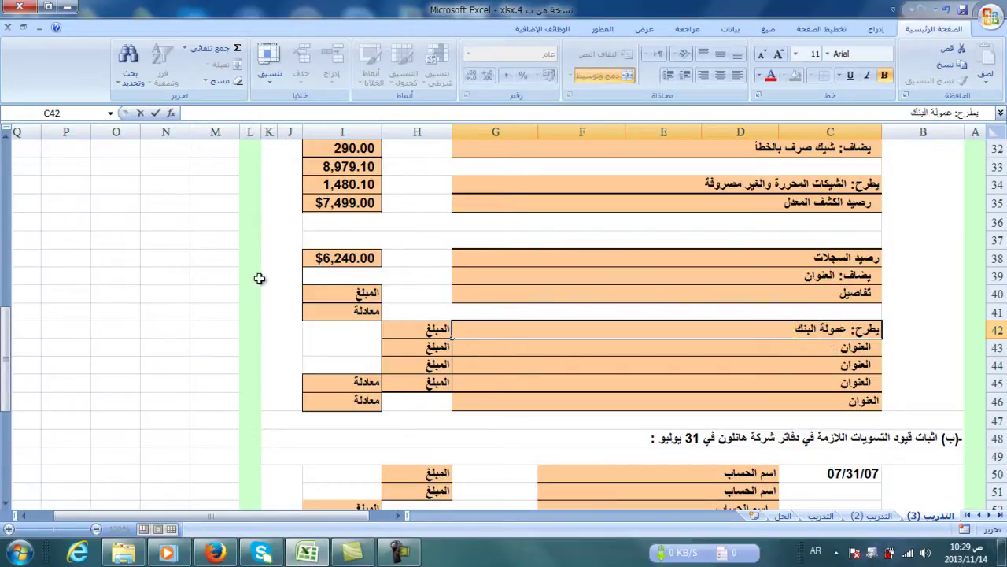
Link the deduction amount in H42 to the July bank commission in D12.
{"action": "left_click", "coordinate": [414, 330]}
{"action": "type", "text": "="}
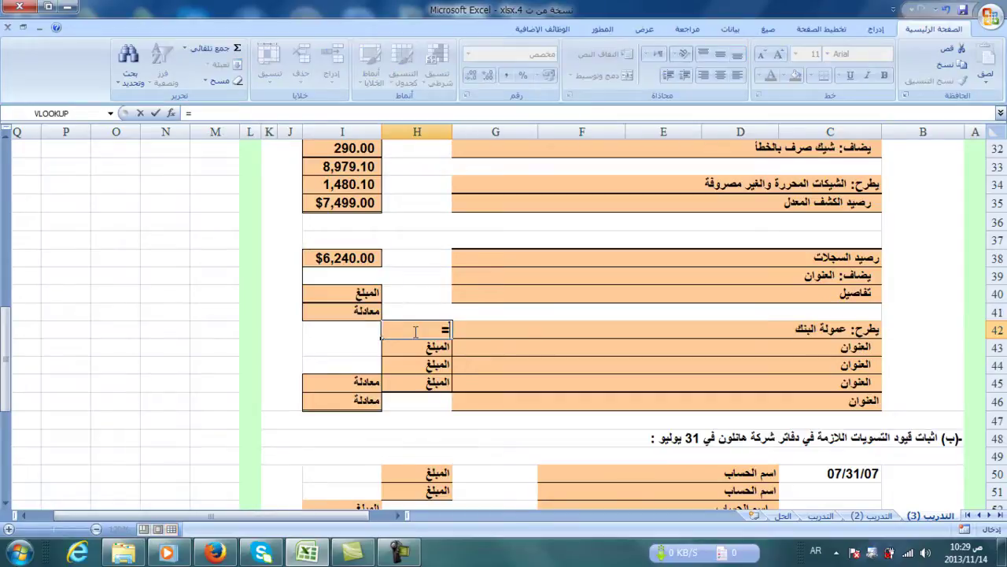
{"action": "scroll", "coordinate": [413, 331], "scroll_direction": "up", "scroll_amount": 5}
{"action": "scroll", "coordinate": [413, 331], "scroll_direction": "up", "scroll_amount": 2}
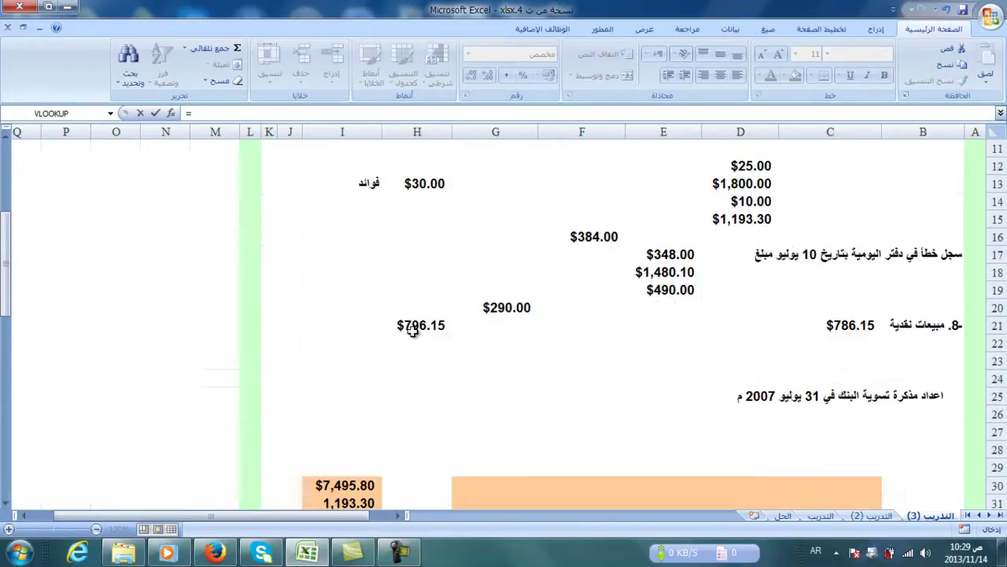
{"action": "left_click", "coordinate": [757, 166]}
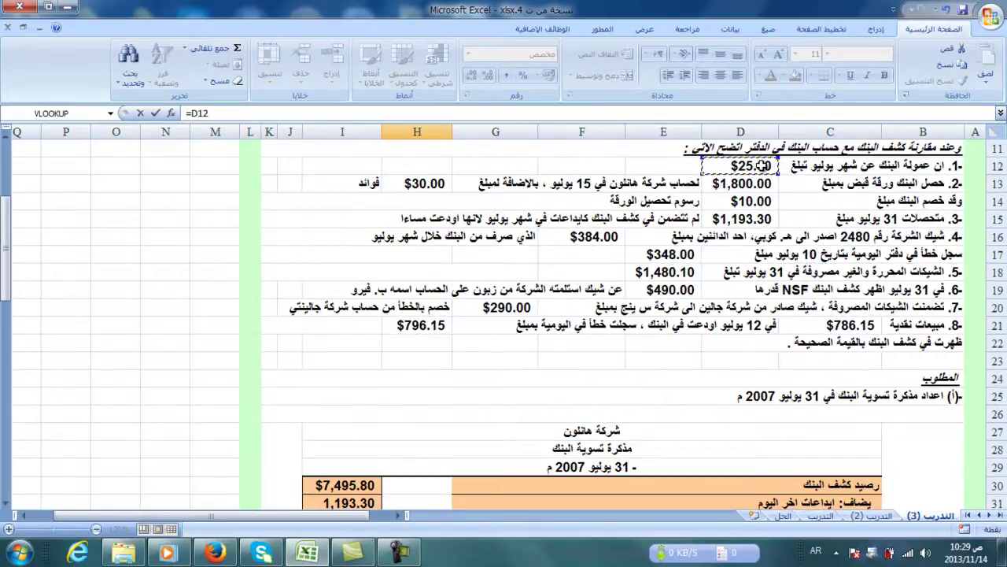
{"action": "key", "text": "Return"}
Check item 2 in row 13 and change the book addition label in C39 to "يضاف: ورقة قبض محصلة".
{"action": "left_click", "coordinate": [819, 489]}
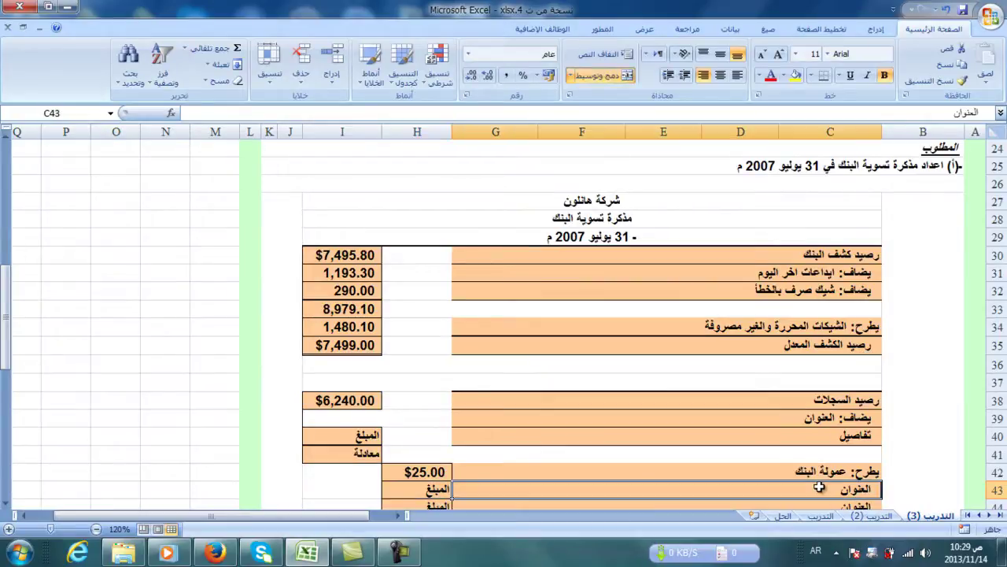
{"action": "scroll", "coordinate": [819, 487], "scroll_direction": "up", "scroll_amount": 6}
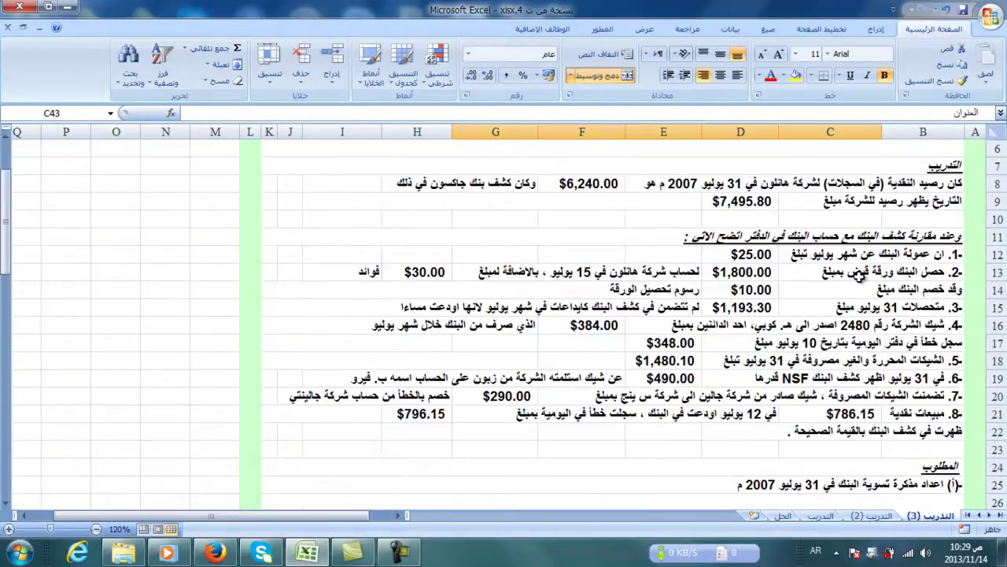
{"action": "scroll", "coordinate": [779, 393], "scroll_direction": "down", "scroll_amount": 7}
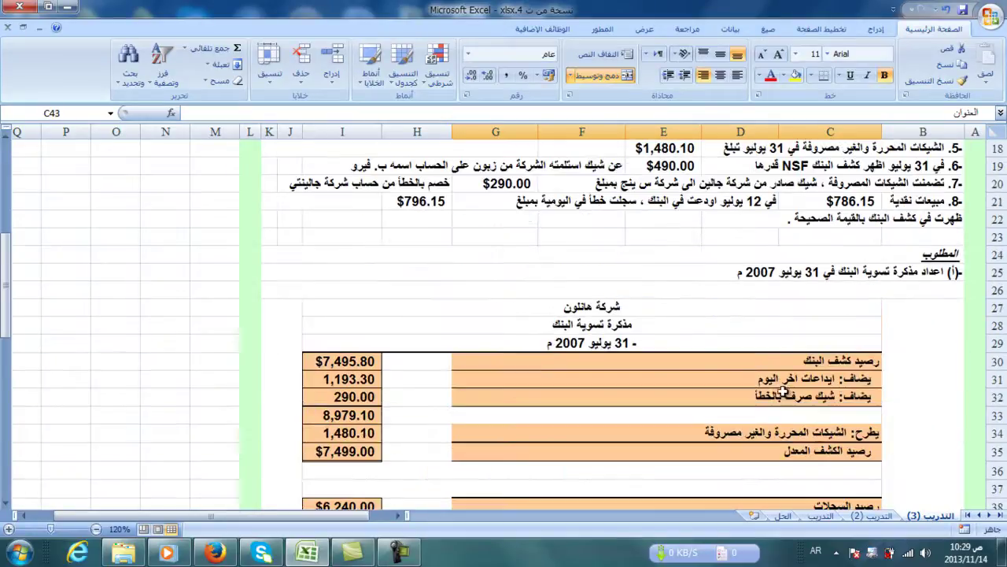
{"action": "double_click", "coordinate": [799, 366]}
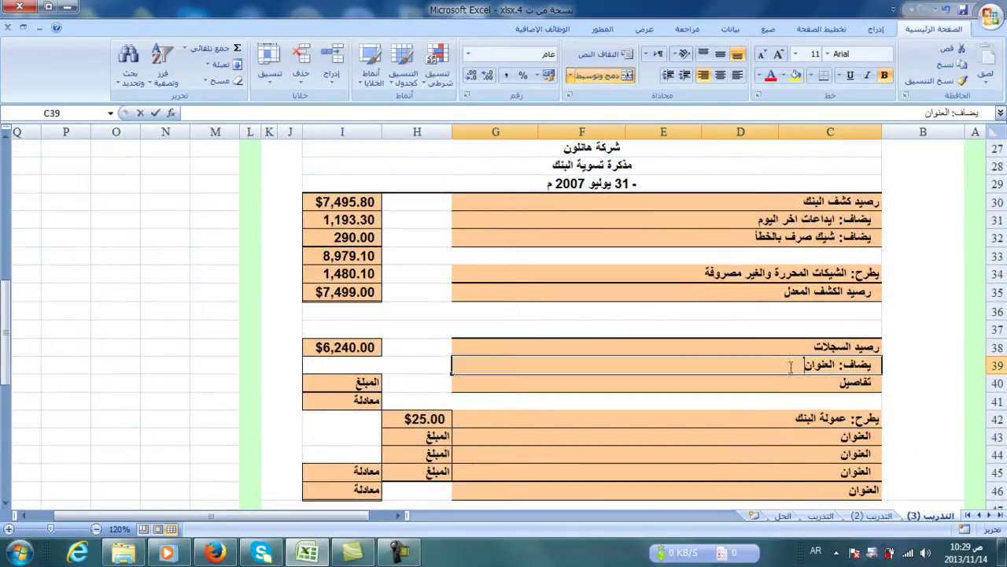
{"action": "key", "text": "BackSpace"}
{"action": "key", "text": "BackSpace"}
{"action": "key", "text": "BackSpace"}
{"action": "key", "text": "BackSpace"}
{"action": "key", "text": "BackSpace"}
{"action": "key", "text": "BackSpace"}
{"action": "key", "text": "BackSpace"}
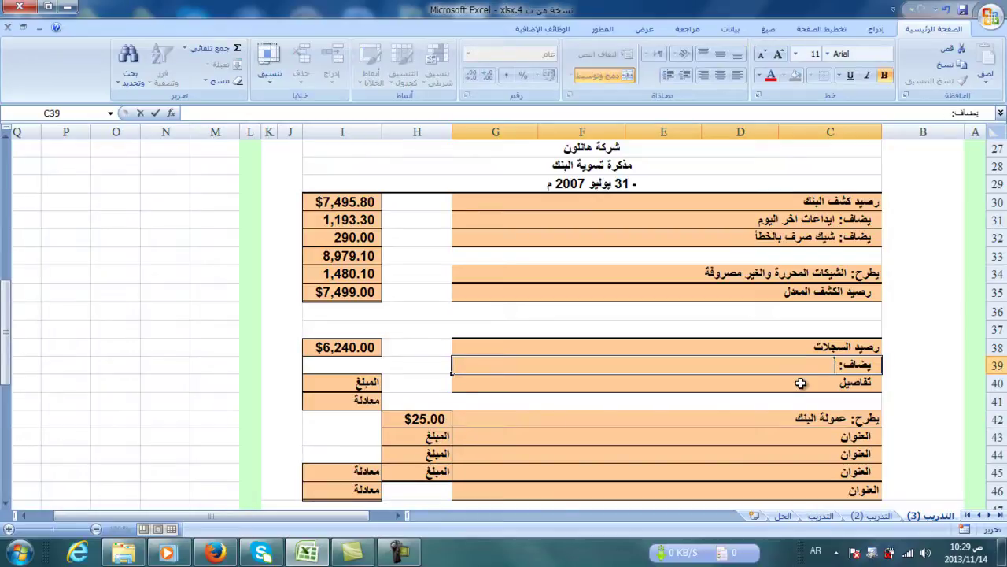
{"action": "type", "text": "ورقة قبض محصلة"}
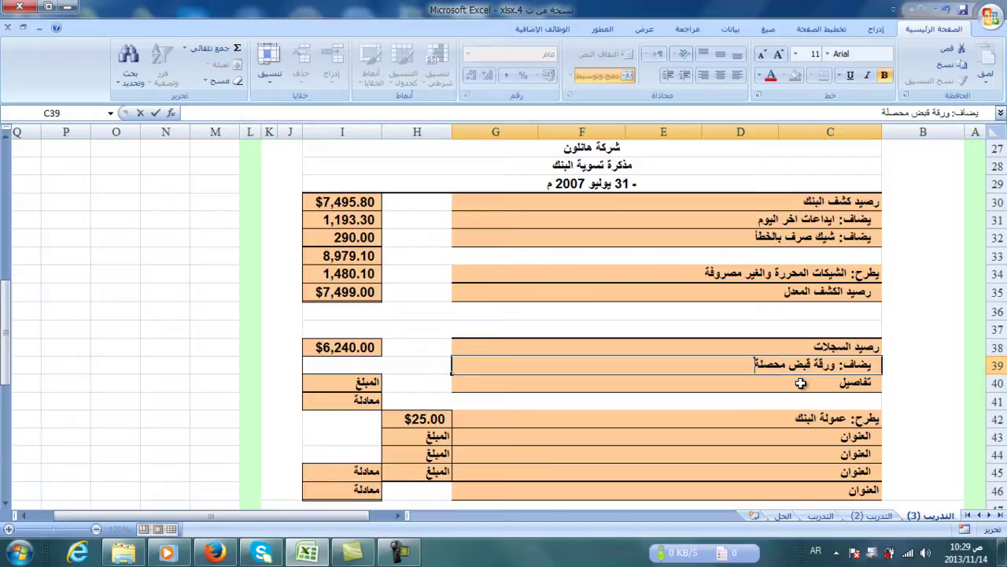
Extend the details label in C40 to read "تفاصيل = الورقة + الفائدة - عمولة".
{"action": "key", "text": "Return"}
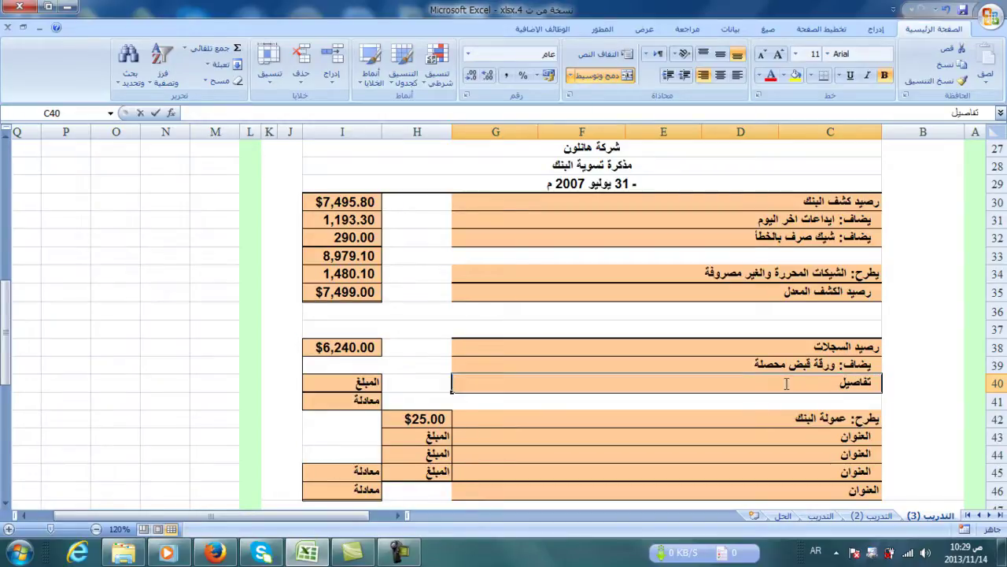
{"action": "double_click", "coordinate": [785, 385]}
{"action": "type", "text": "= ا"}
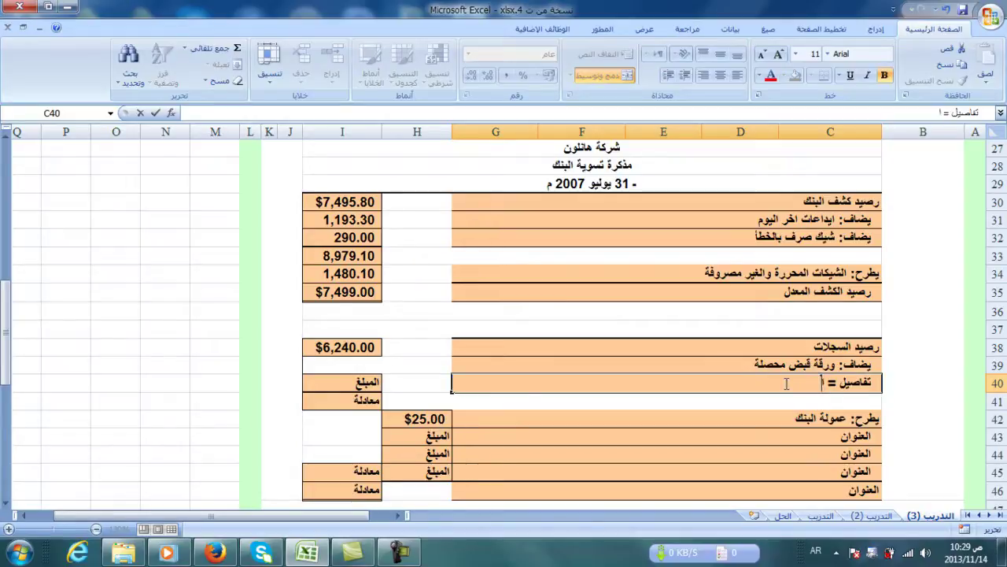
{"action": "type", "text": "لورقة + الفائدة"}
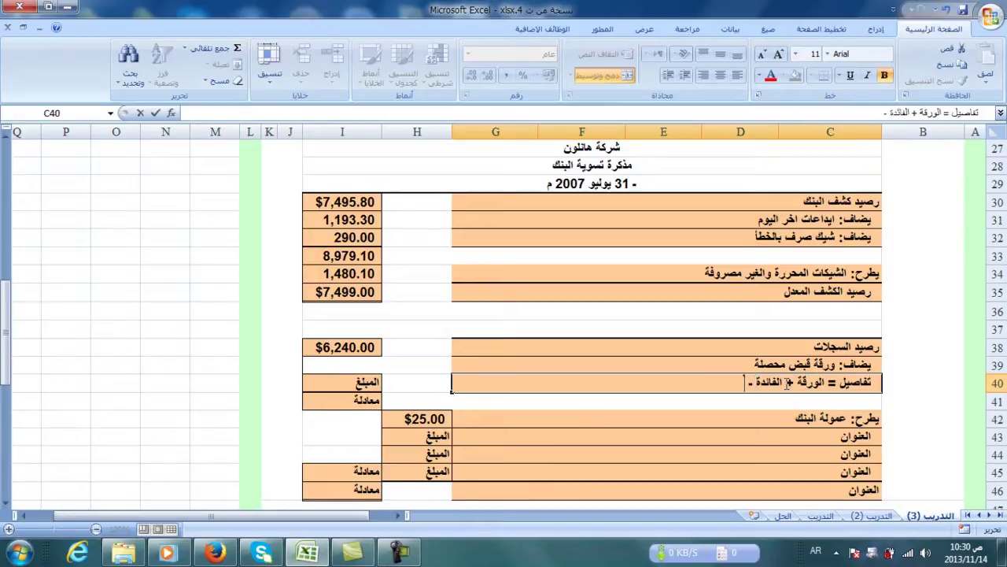
{"action": "type", "text": " - عمولة"}
Calculate the collected note amount in I40 as the note in D13 plus interest in H13 minus the collection fee in D14.
{"action": "left_click", "coordinate": [369, 383]}
{"action": "type", "text": "="}
{"action": "scroll", "coordinate": [374, 383], "scroll_direction": "up", "scroll_amount": 9}
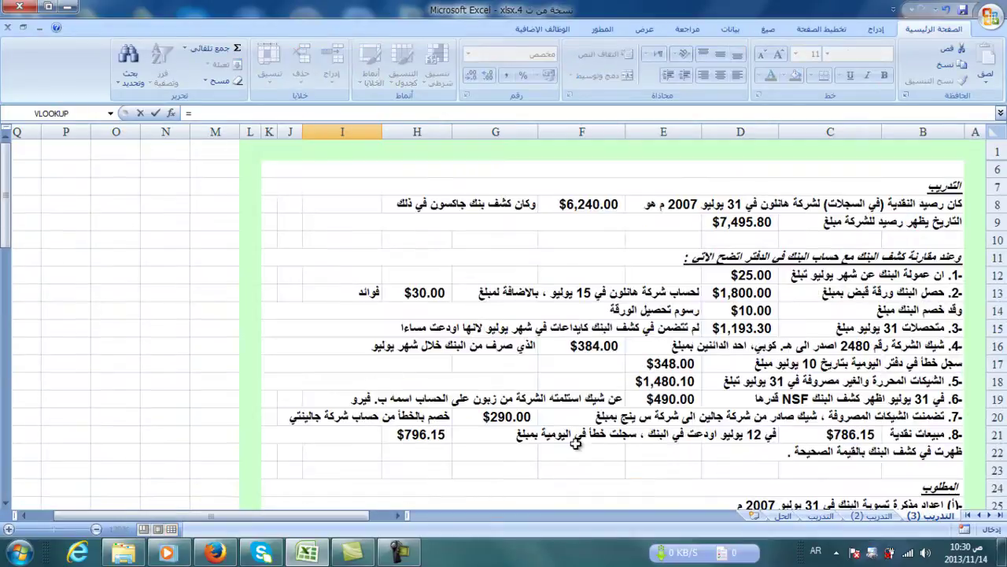
{"action": "left_click", "coordinate": [751, 294]}
{"action": "type", "text": "+"}
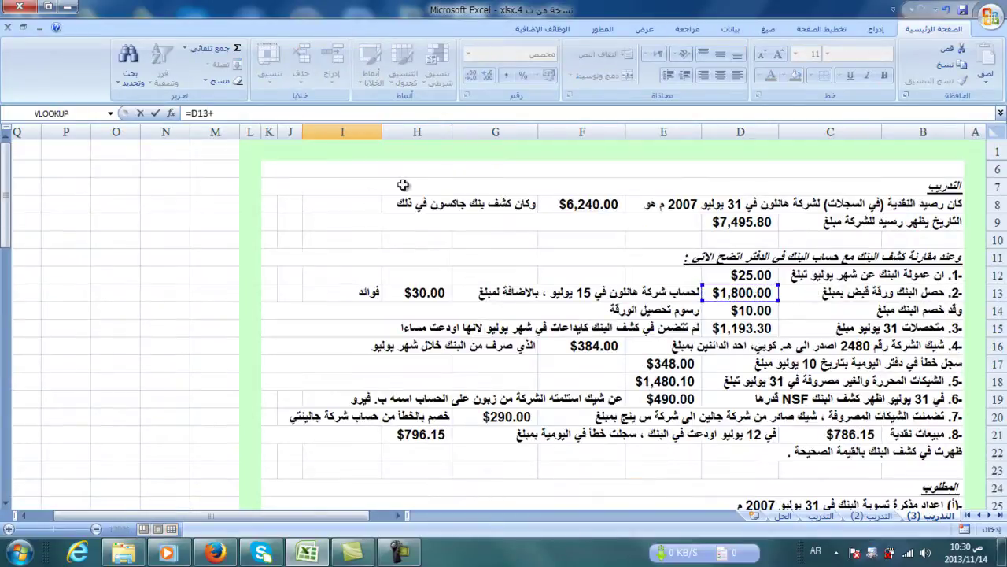
{"action": "left_click", "coordinate": [425, 293]}
{"action": "type", "text": "-"}
{"action": "left_click", "coordinate": [751, 310]}
{"action": "key", "text": "Return"}
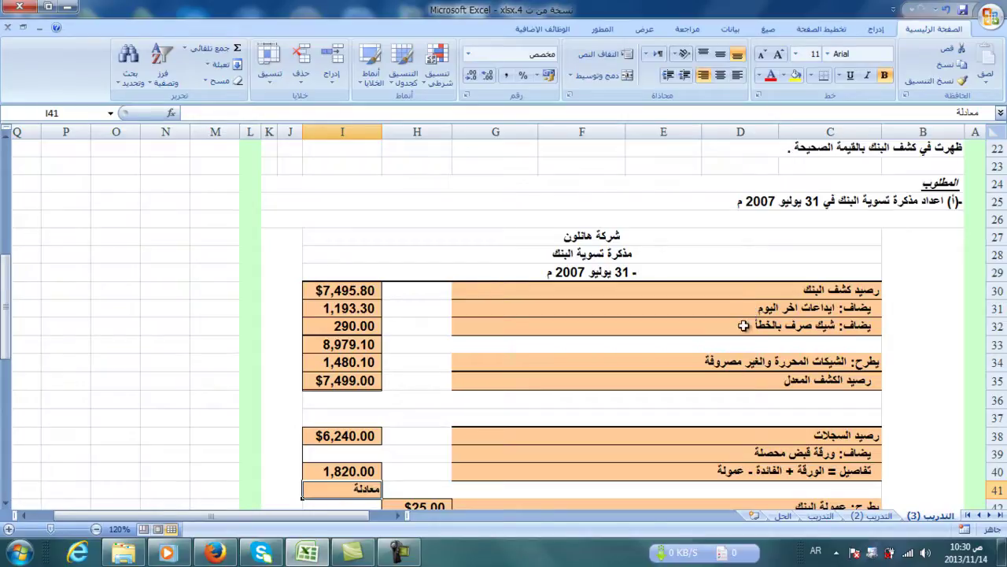
Total the book balance in I38 and the note addition in I40 with a SUM formula in I41.
{"action": "scroll", "coordinate": [582, 432], "scroll_direction": "down", "scroll_amount": 2}
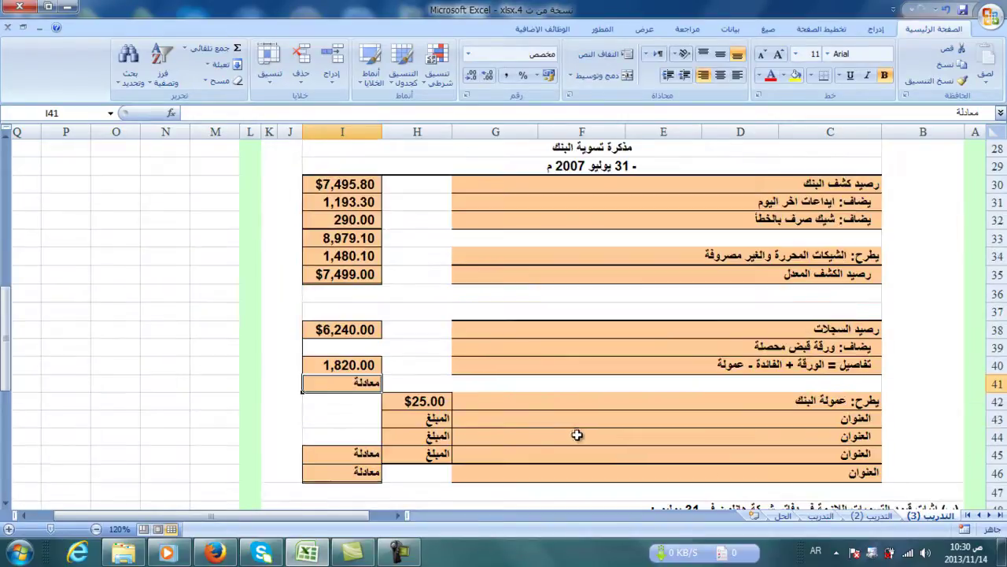
{"action": "left_click", "coordinate": [226, 48]}
{"action": "left_click", "coordinate": [349, 329]}
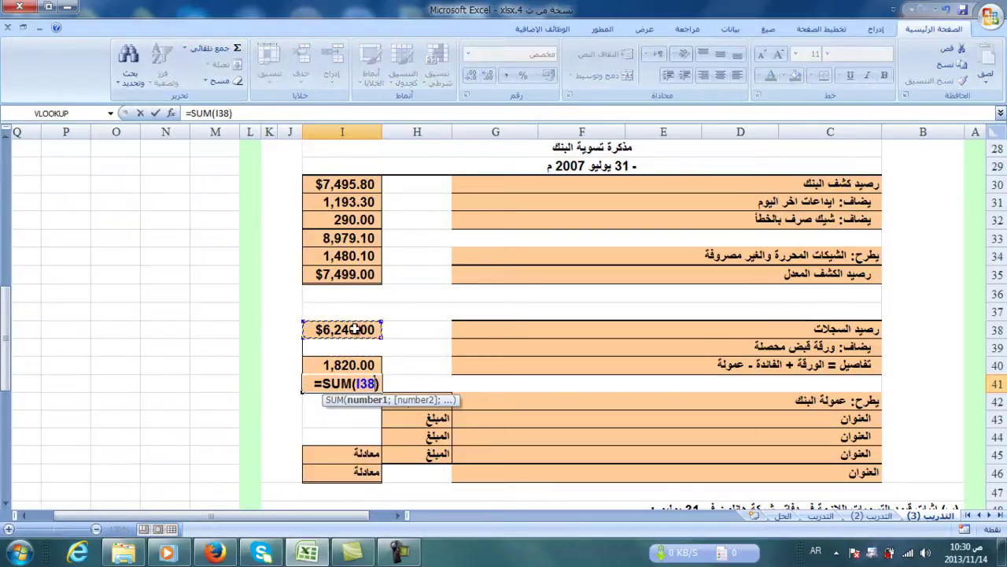
{"action": "left_click", "coordinate": [369, 365], "text": "ctrl"}
{"action": "key", "text": "Return"}
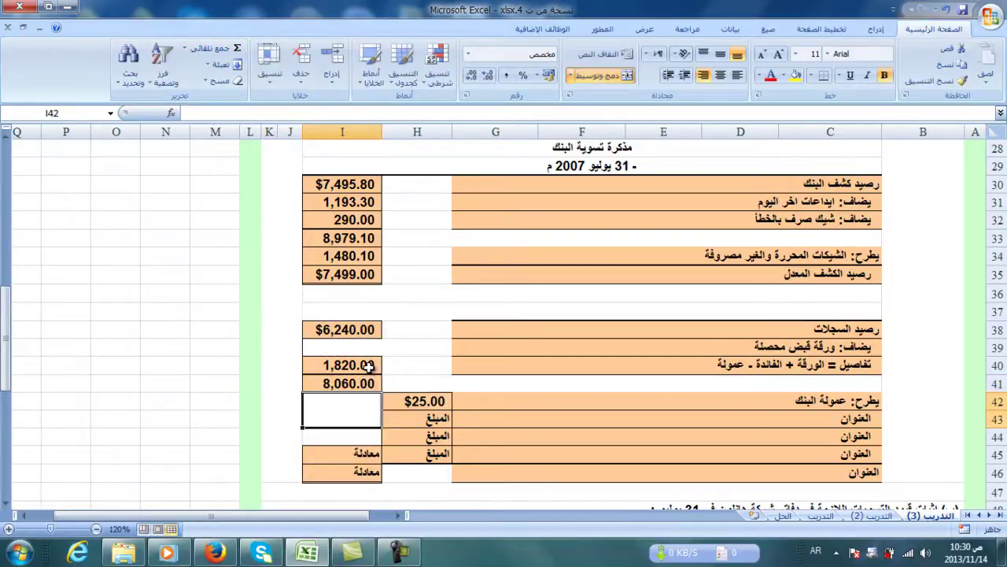
Check items 2 to 4 in rows 14–17 and label the second book deduction in C43 "فرق تسجيل شيك خطأ".
{"action": "scroll", "coordinate": [829, 425], "scroll_direction": "up", "scroll_amount": 4}
{"action": "scroll", "coordinate": [828, 425], "scroll_direction": "up", "scroll_amount": 2}
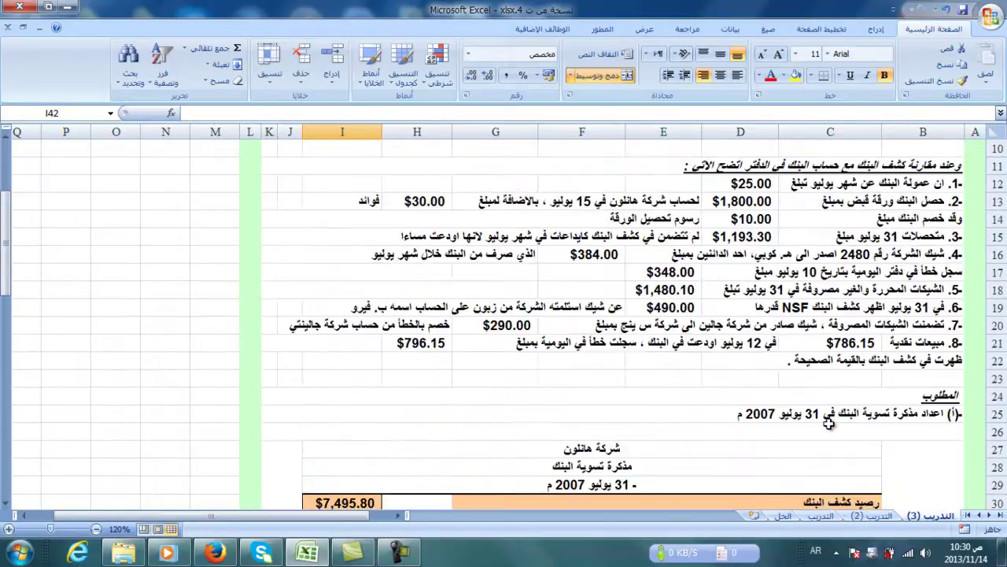
{"action": "left_click", "coordinate": [933, 218]}
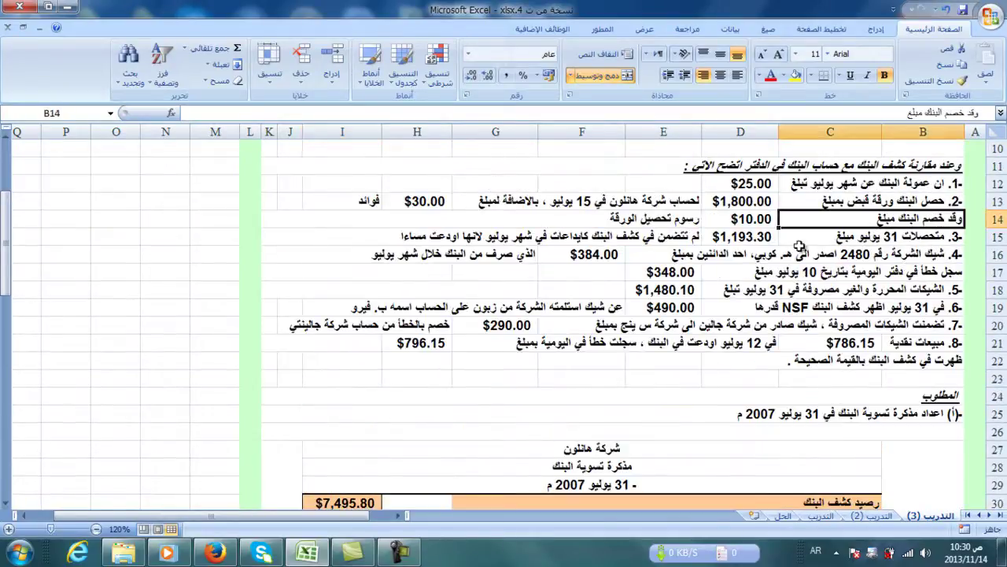
{"action": "left_click", "coordinate": [647, 236]}
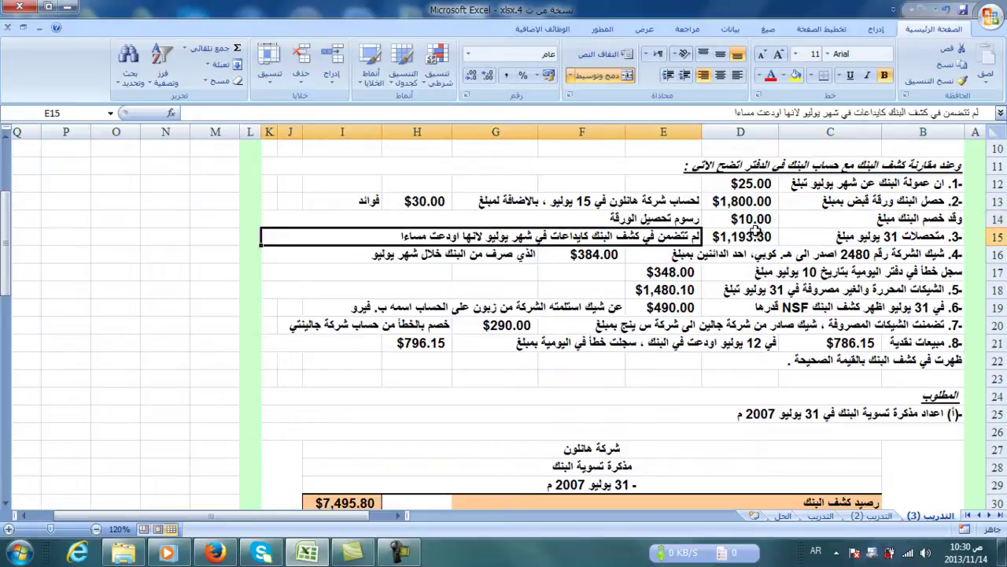
{"action": "left_click", "coordinate": [926, 241]}
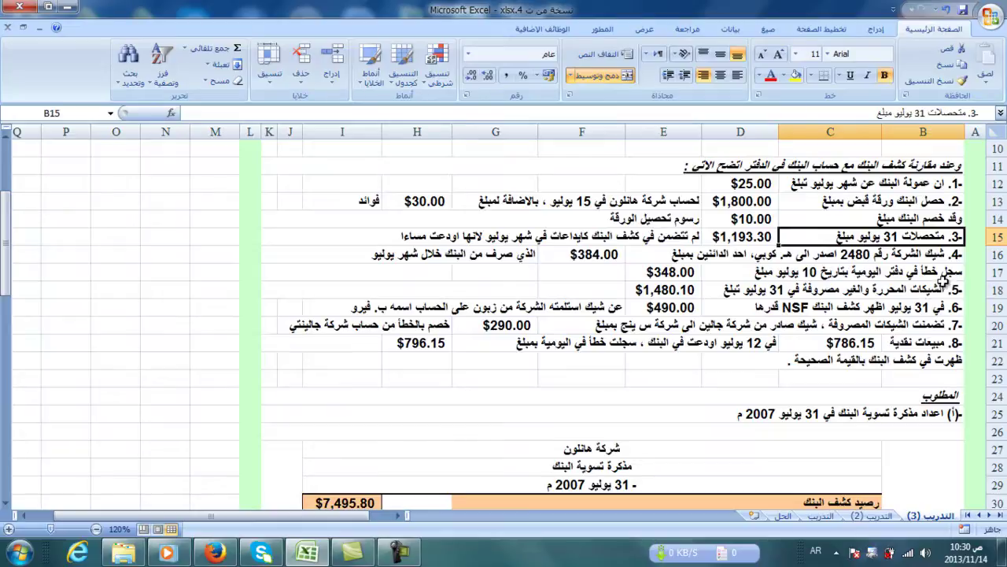
{"action": "left_click", "coordinate": [626, 276]}
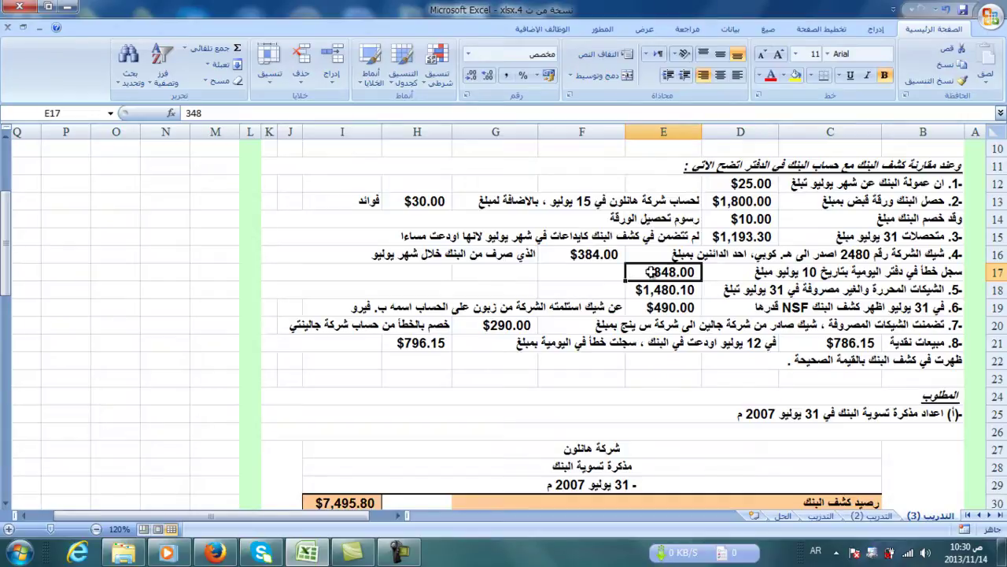
{"action": "left_click", "coordinate": [594, 257]}
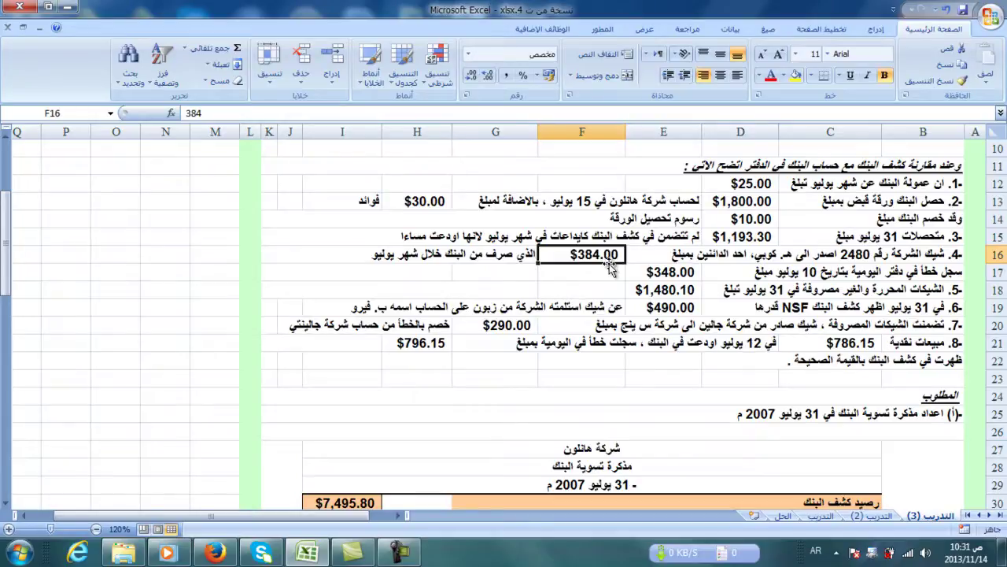
{"action": "scroll", "coordinate": [618, 291], "scroll_direction": "down", "scroll_amount": 6}
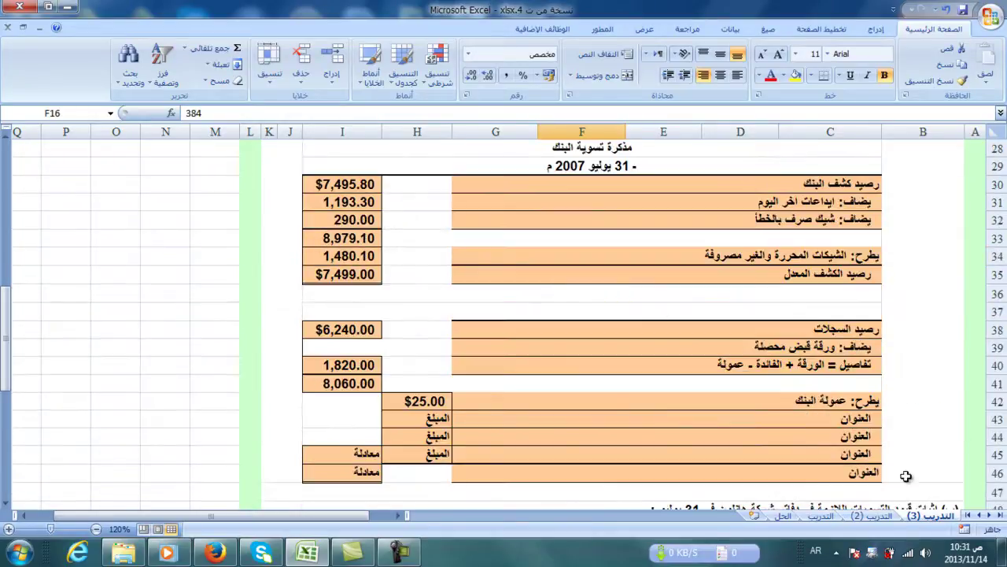
{"action": "left_click", "coordinate": [824, 424]}
{"action": "type", "text": "فرق تسجي"}
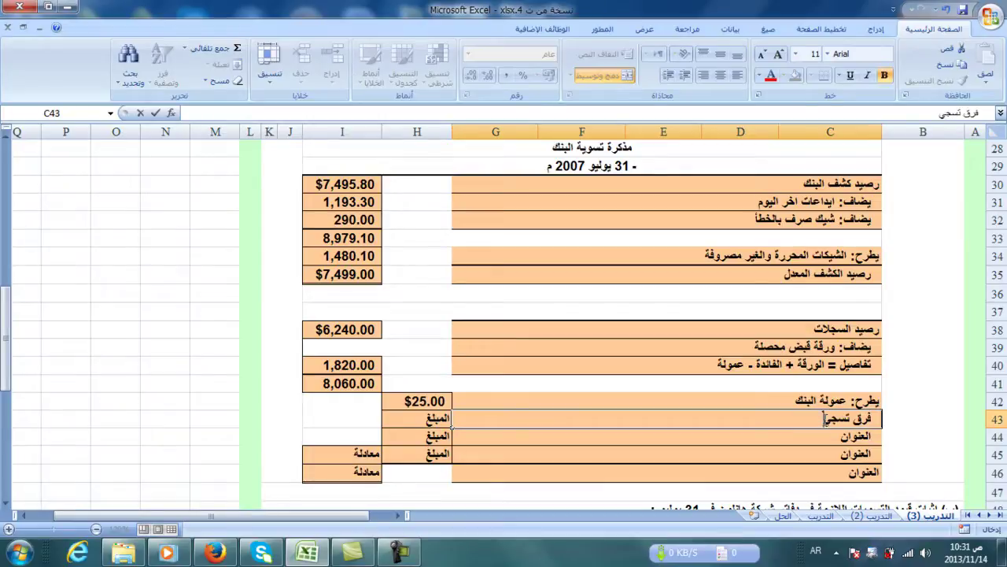
{"action": "type", "text": "ل شيك خطأ"}
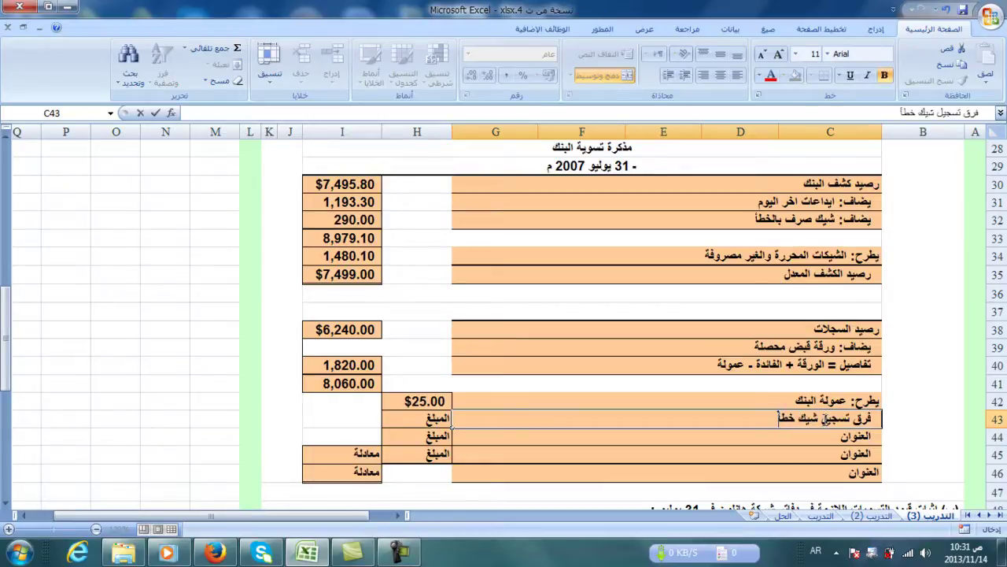
Calculate the check recording error in H43 as the issued amount in F16 minus the recorded amount in E17.
{"action": "left_click", "coordinate": [438, 420]}
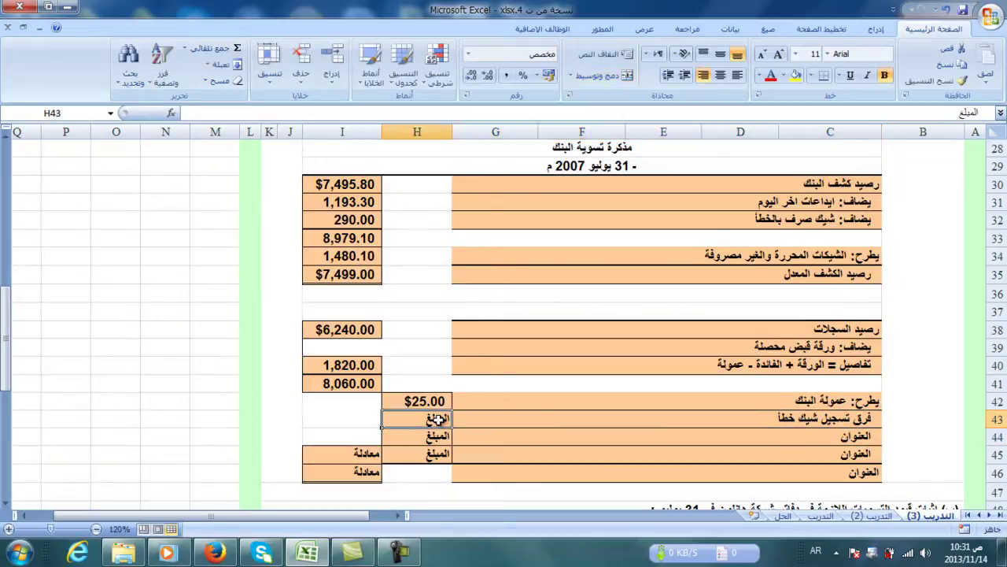
{"action": "type", "text": "="}
{"action": "scroll", "coordinate": [439, 420], "scroll_direction": "up", "scroll_amount": 7}
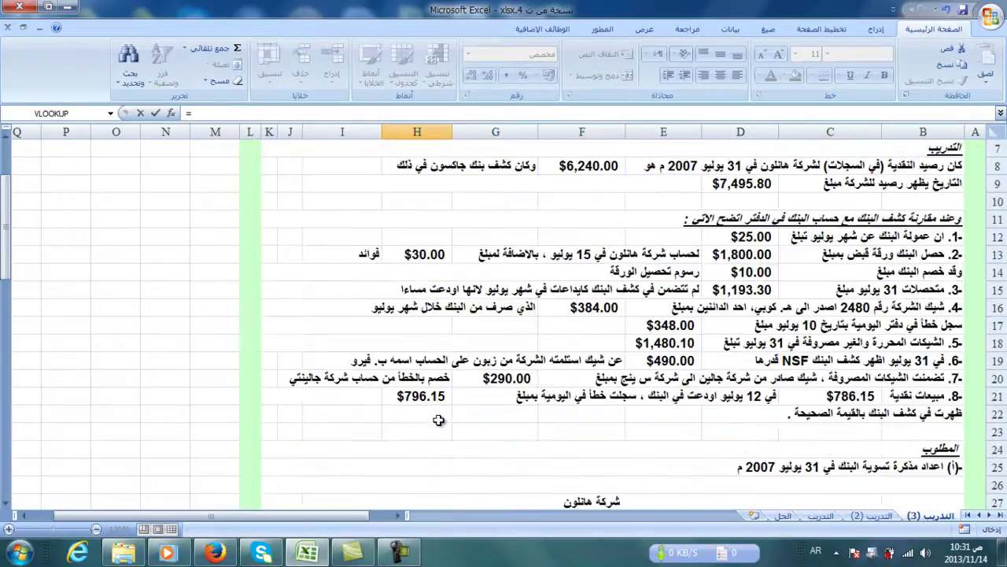
{"action": "left_click", "coordinate": [587, 308]}
{"action": "type", "text": "-"}
{"action": "left_click", "coordinate": [672, 325]}
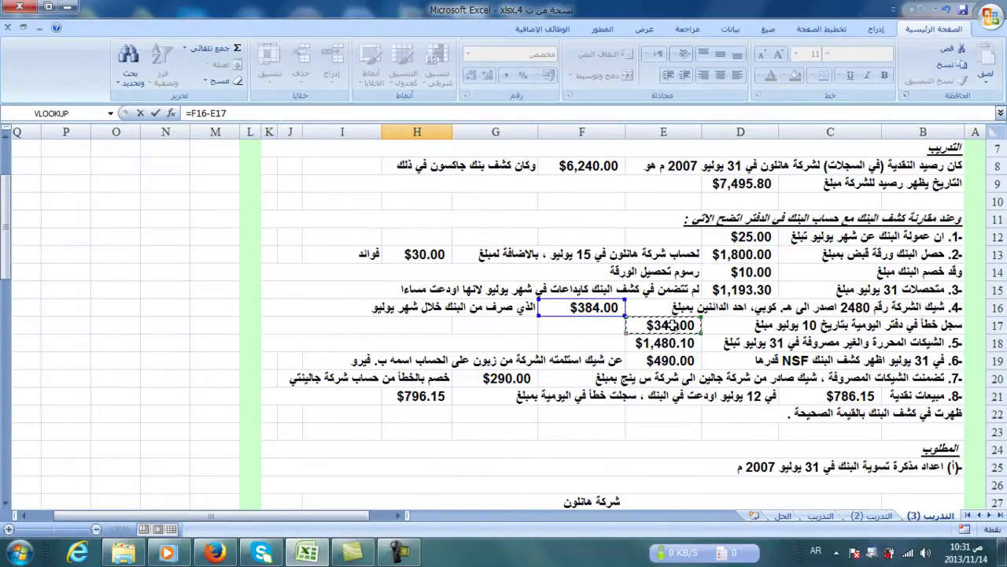
{"action": "key", "text": "Return"}
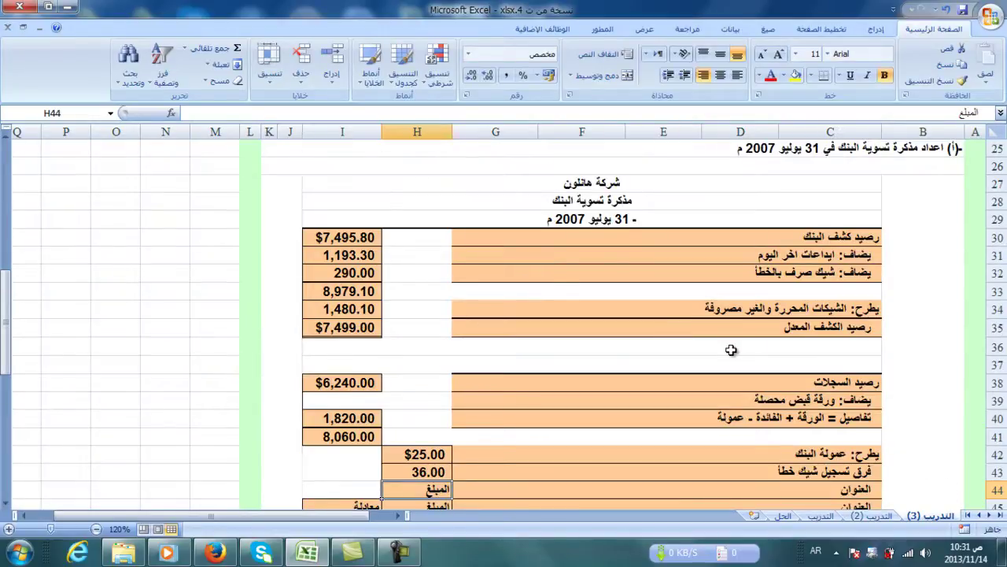
Check items 5 and 6 in rows 18–19 and label the third book deduction in C44 "شيك مرجع".
{"action": "scroll", "coordinate": [732, 351], "scroll_direction": "up", "scroll_amount": 5}
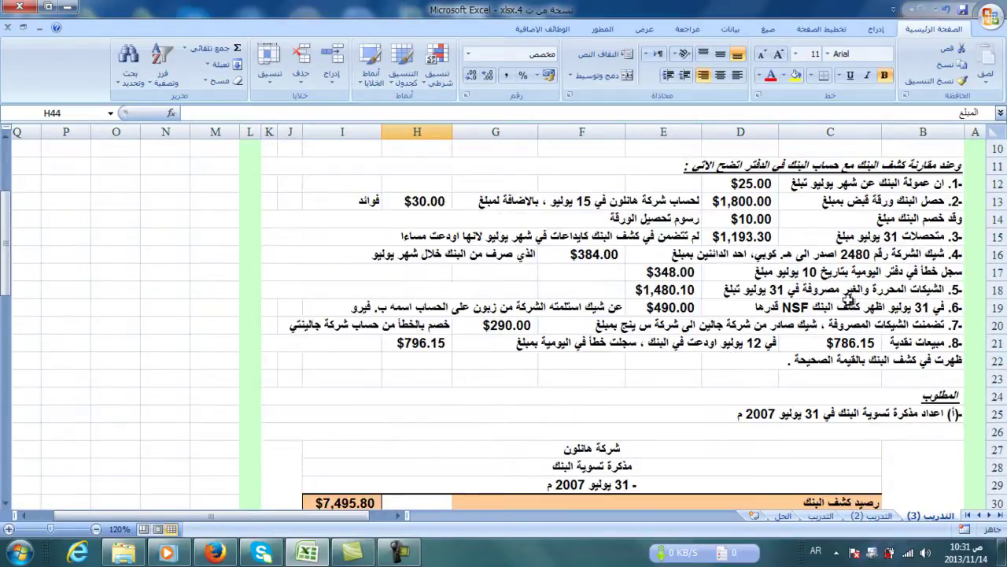
{"action": "left_click", "coordinate": [746, 292]}
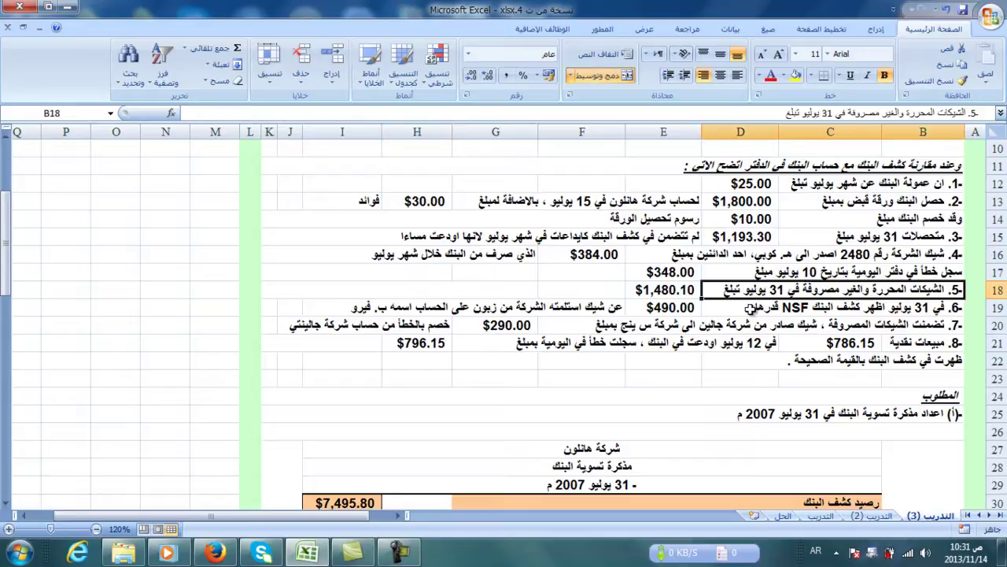
{"action": "left_click", "coordinate": [888, 314]}
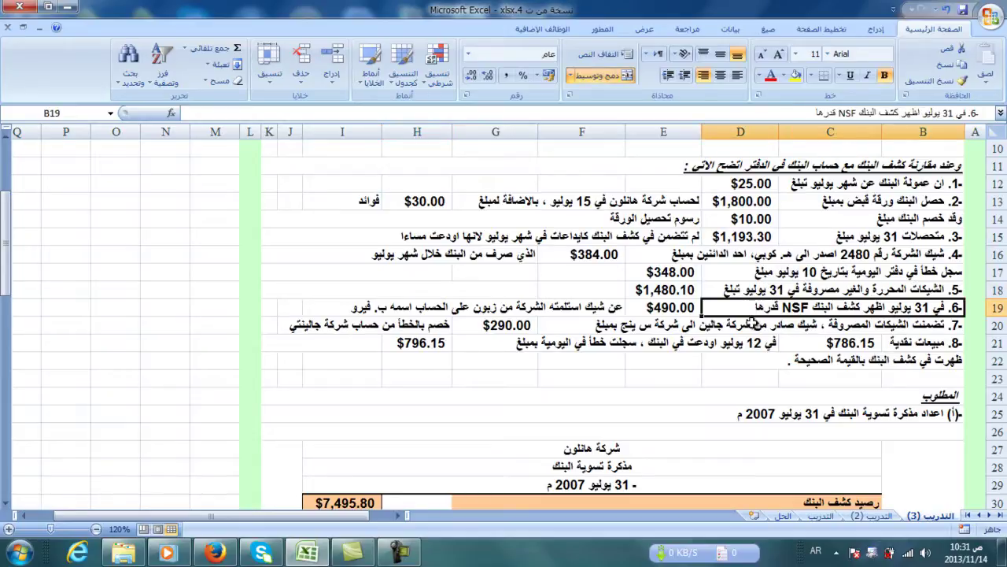
{"action": "left_click", "coordinate": [671, 309]}
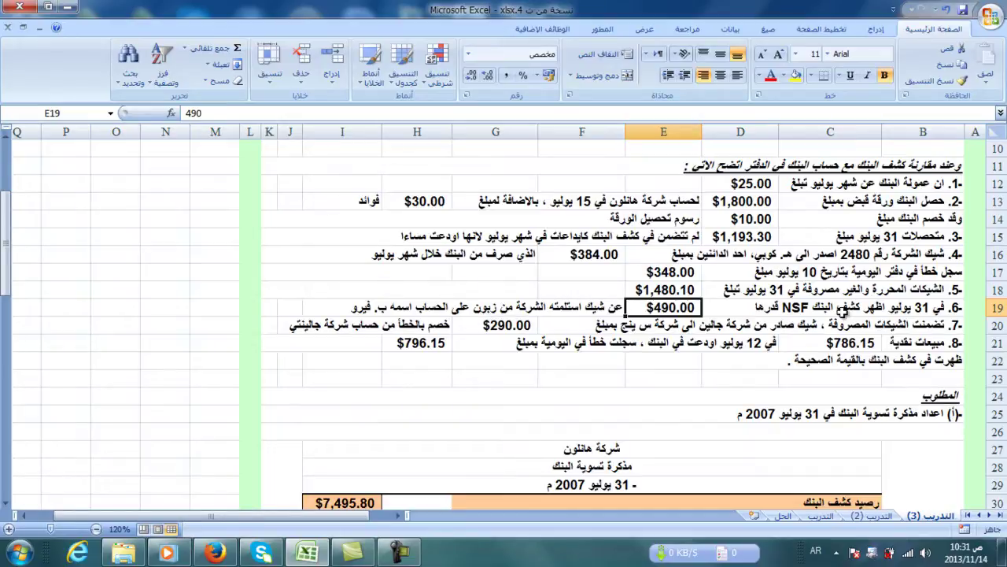
{"action": "left_click", "coordinate": [842, 312]}
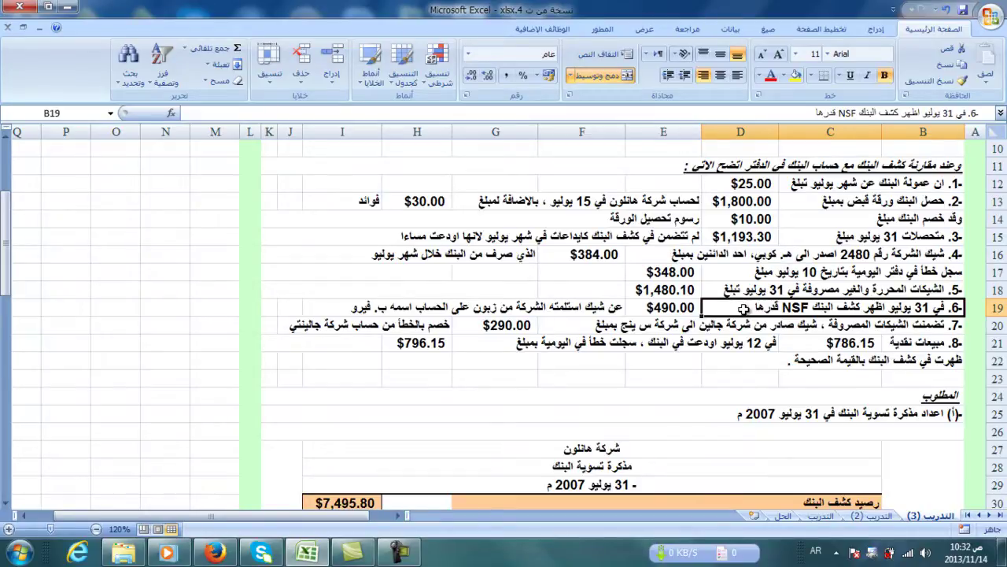
{"action": "scroll", "coordinate": [743, 309], "scroll_direction": "down", "scroll_amount": 3}
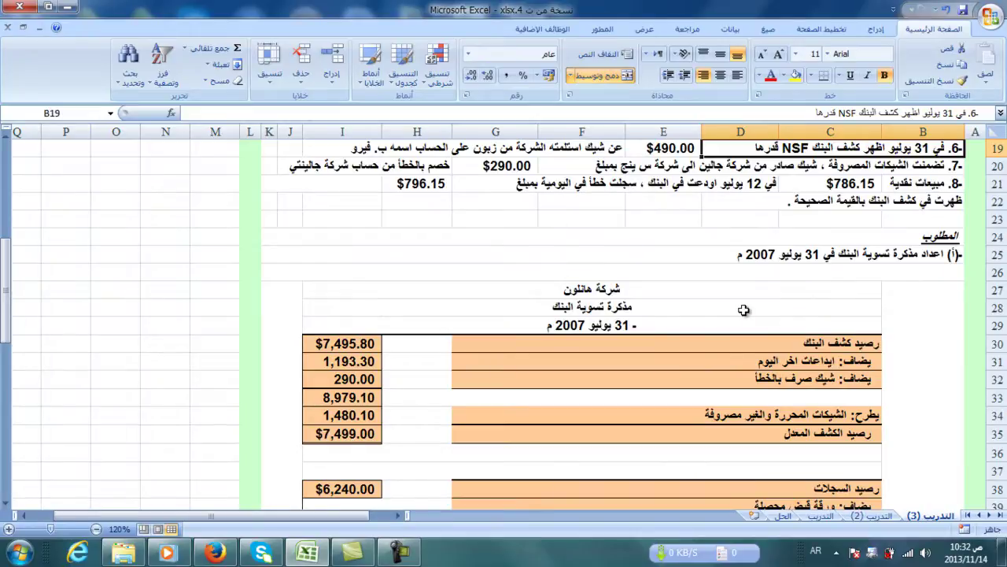
{"action": "scroll", "coordinate": [762, 337], "scroll_direction": "down", "scroll_amount": 4}
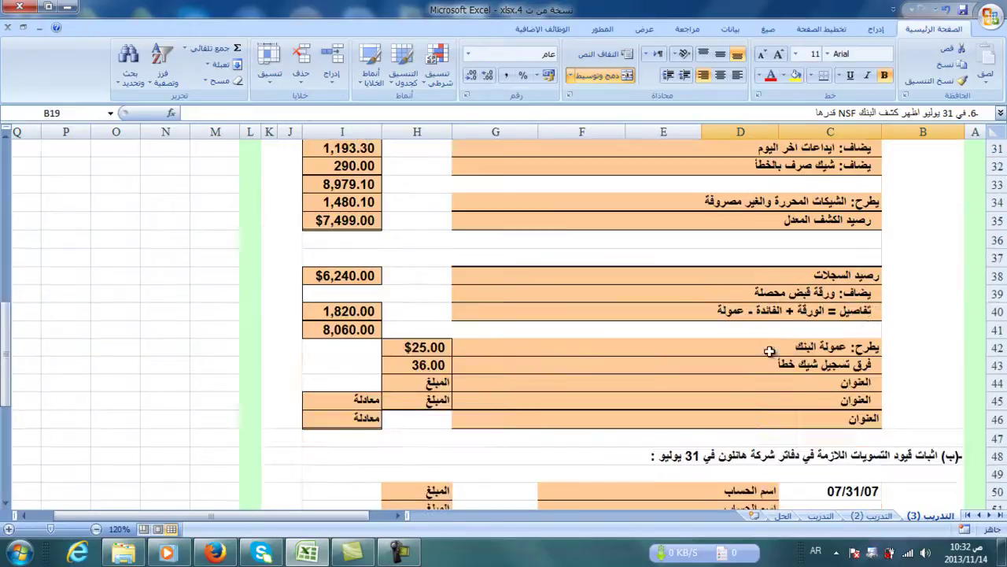
{"action": "left_click", "coordinate": [795, 383]}
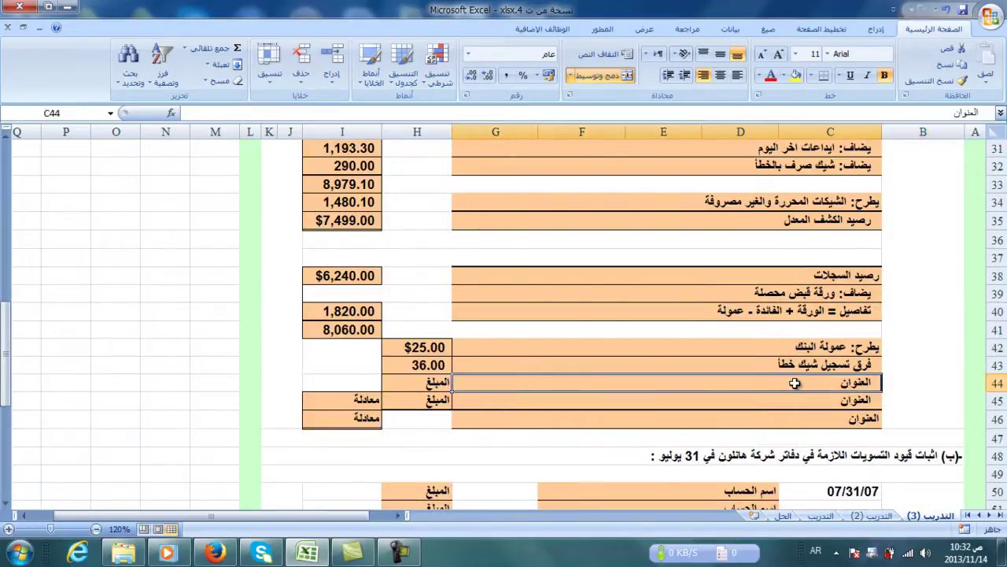
{"action": "type", "text": "شيك"}
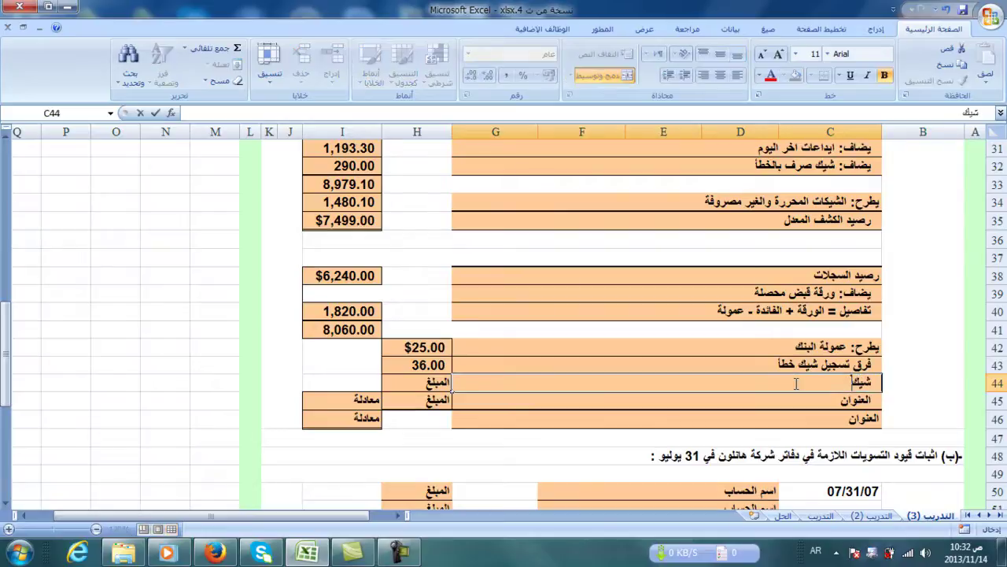
{"action": "type", "text": " مرجع"}
Link the returned check amount in H44 to the NSF check amount in E19.
{"action": "left_click", "coordinate": [433, 381]}
{"action": "type", "text": "="}
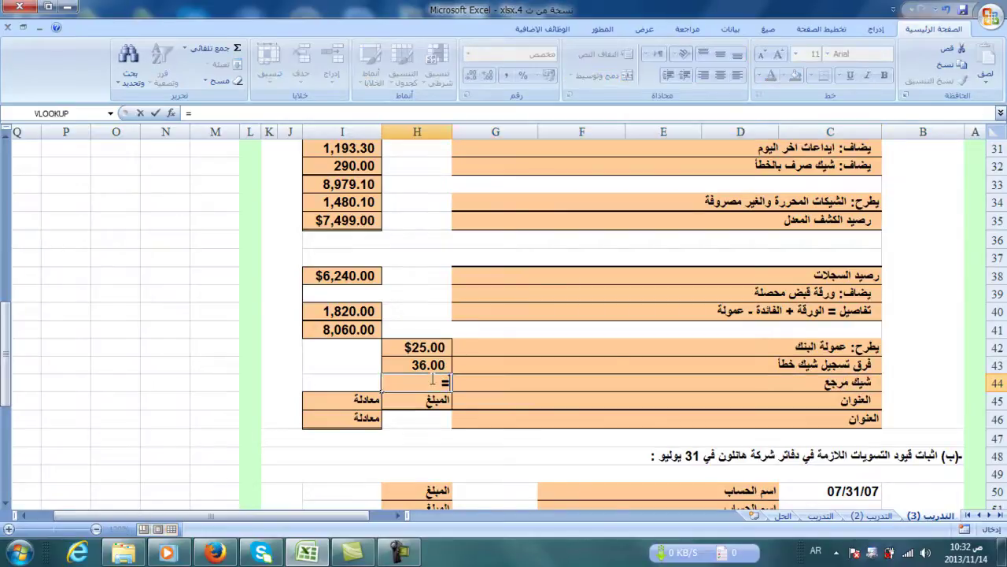
{"action": "scroll", "coordinate": [432, 381], "scroll_direction": "up", "scroll_amount": 6}
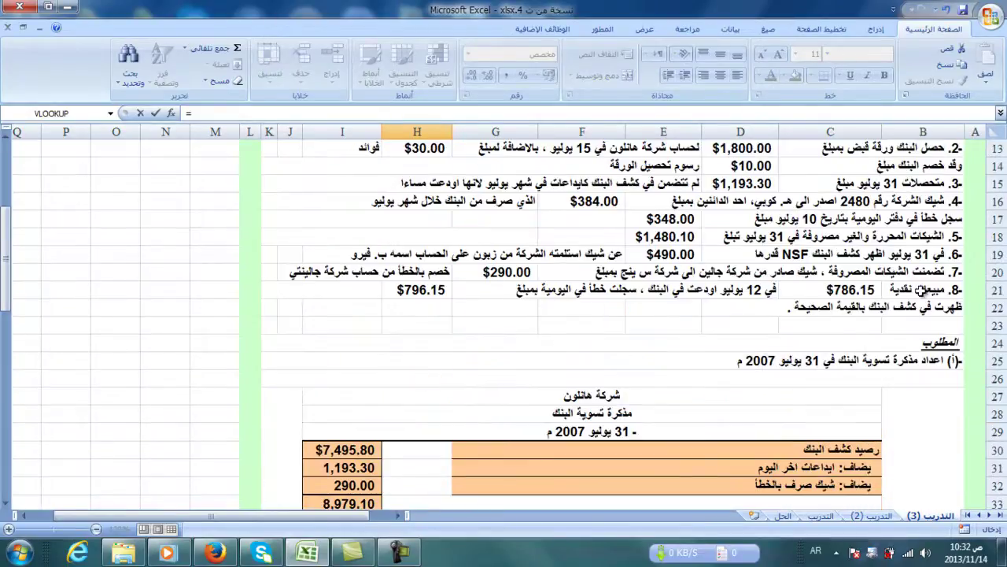
{"action": "left_click", "coordinate": [656, 254]}
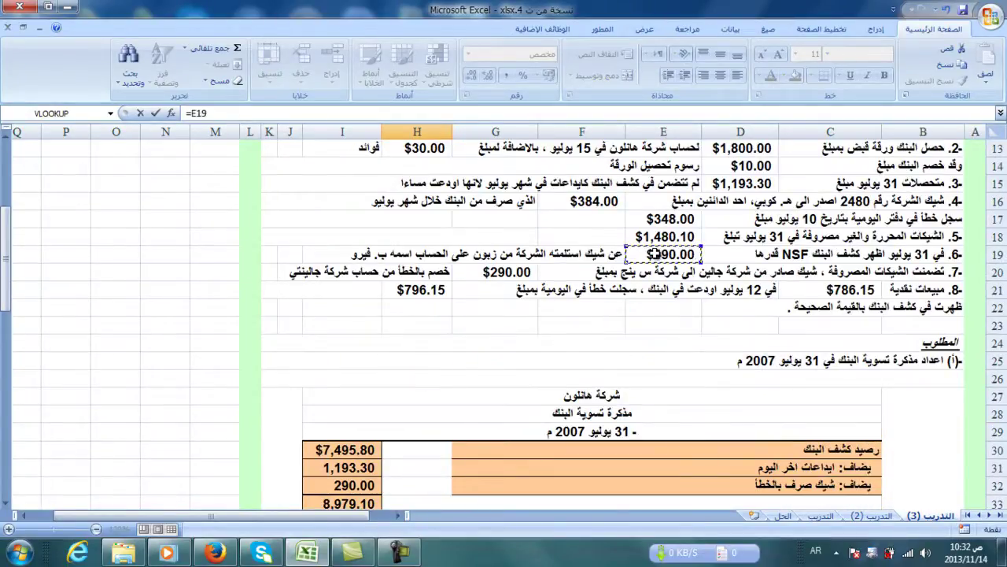
{"action": "key", "text": "Return"}
Review items 7 and 8 in rows 20–22 and label the fourth book deduction in C45 "فرق ايداعات سجلت خطأ".
{"action": "left_click", "coordinate": [832, 485]}
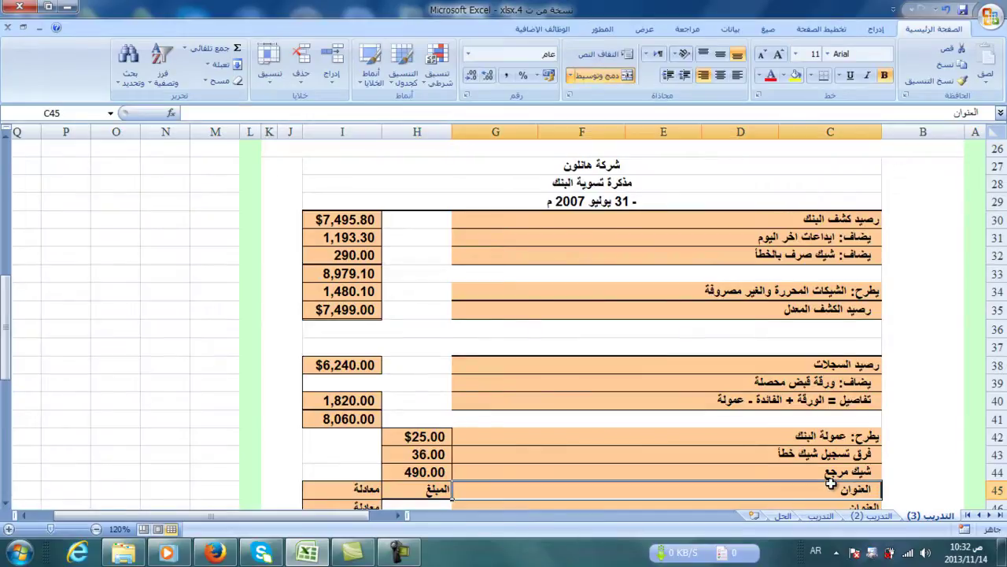
{"action": "scroll", "coordinate": [831, 484], "scroll_direction": "up", "scroll_amount": 3}
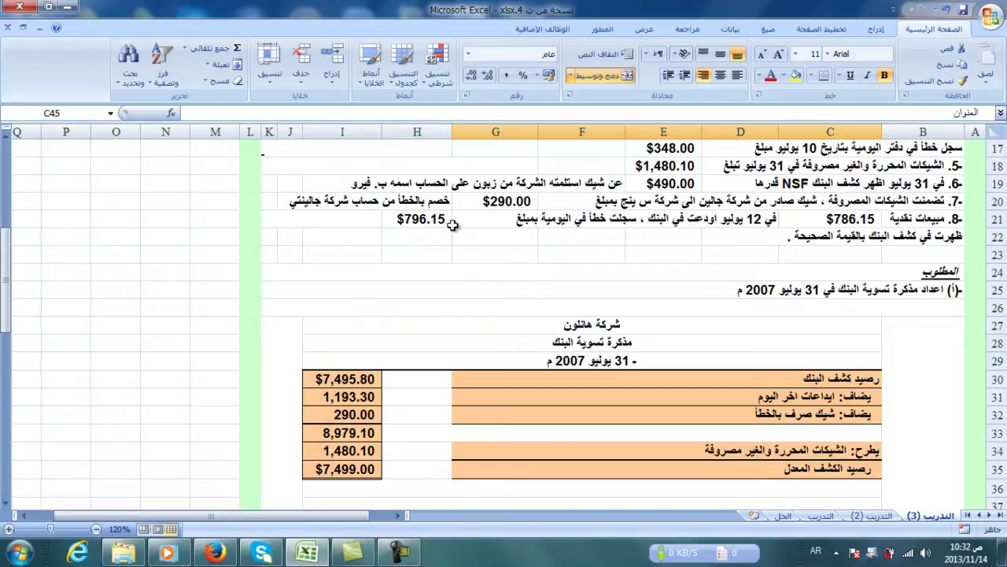
{"action": "scroll", "coordinate": [452, 263], "scroll_direction": "down", "scroll_amount": 5}
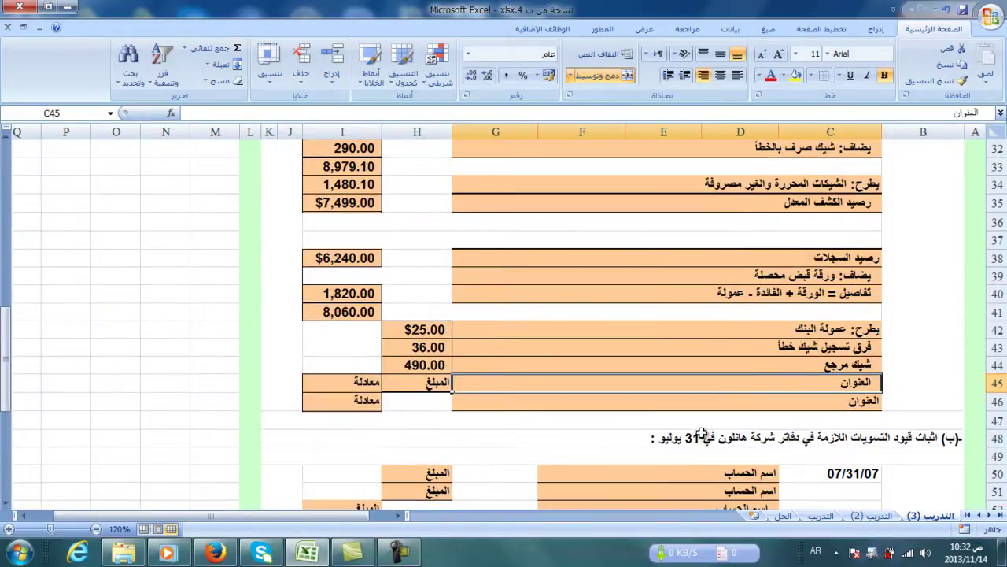
{"action": "type", "text": "ايداعات"}
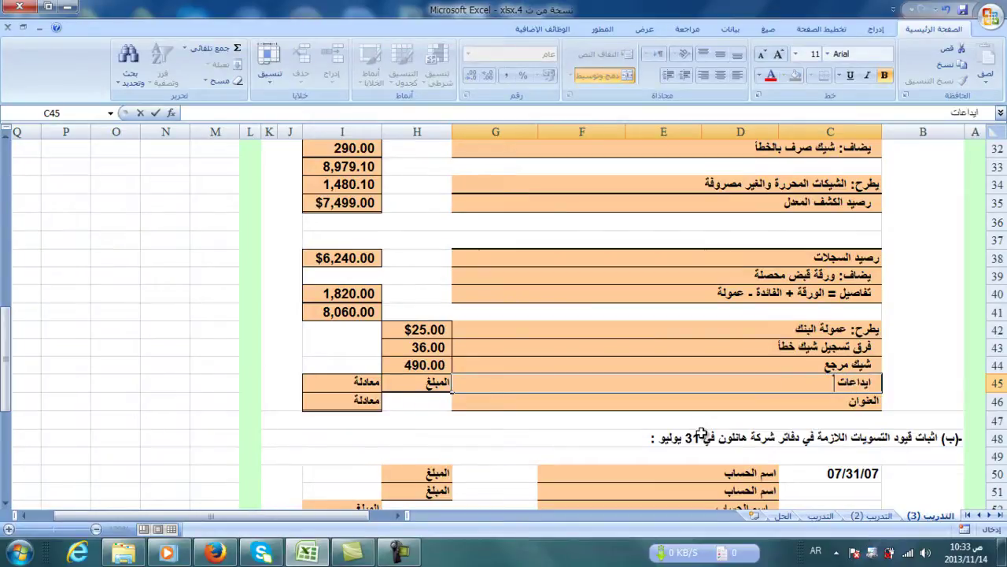
{"action": "type", "text": " سجلت خطأ"}
{"action": "left_click", "coordinate": [872, 383]}
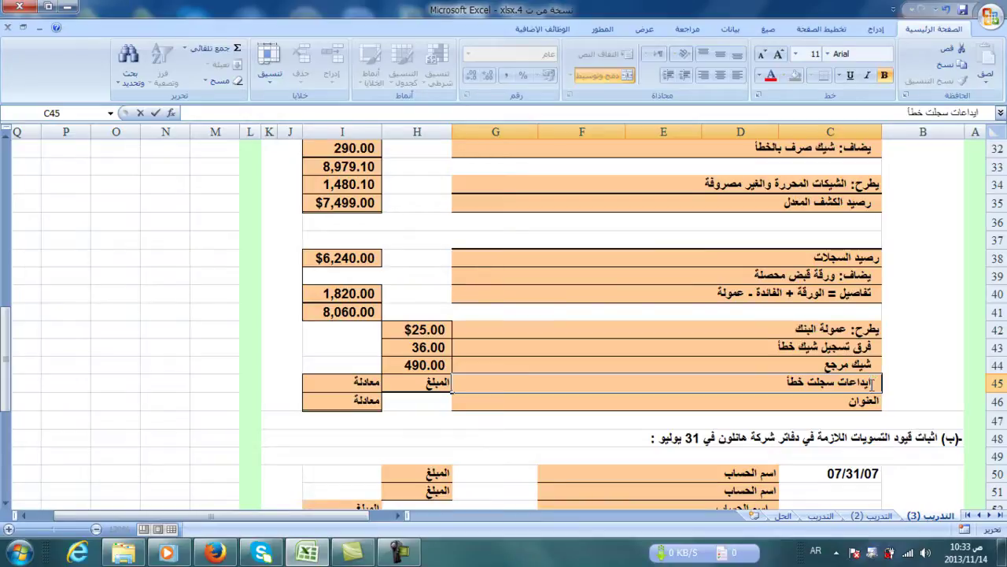
{"action": "type", "text": "فرق"}
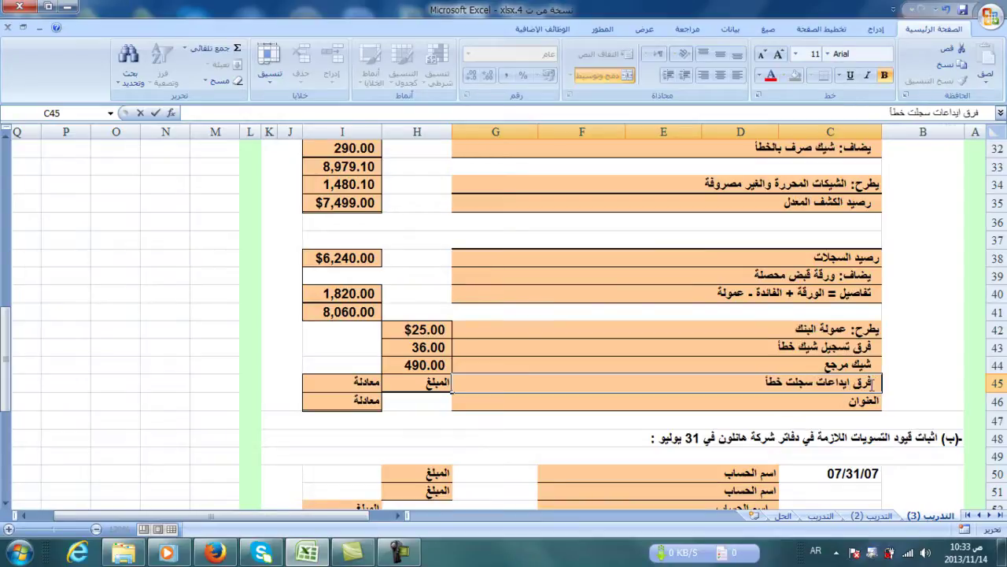
Calculate the deposit recording error in H45 as the recorded amount in H21 minus the actual cash sales in C21.
{"action": "left_click", "coordinate": [393, 378]}
{"action": "type", "text": "="}
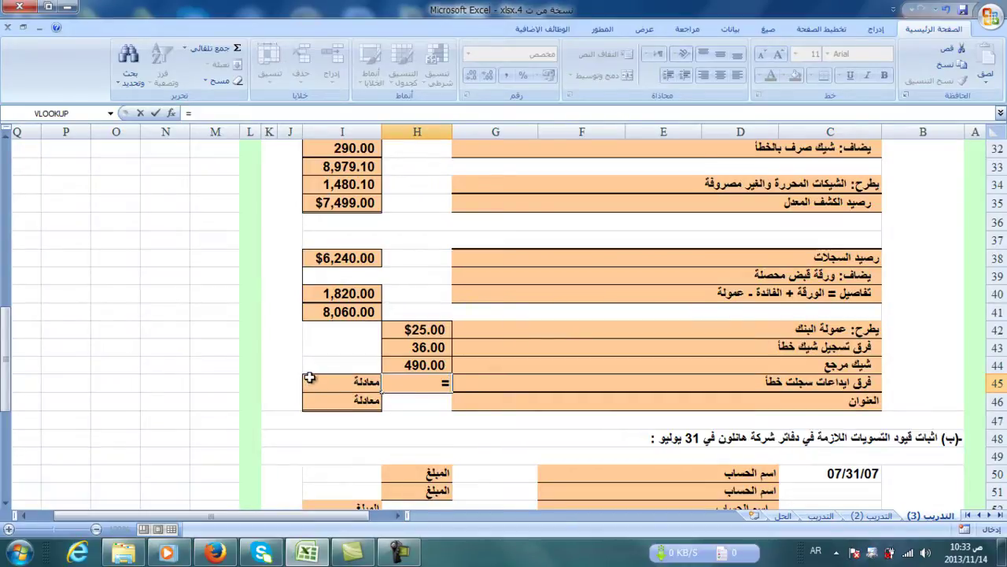
{"action": "scroll", "coordinate": [304, 380], "scroll_direction": "up", "scroll_amount": 2}
{"action": "scroll", "coordinate": [304, 379], "scroll_direction": "up", "scroll_amount": 6}
{"action": "left_click", "coordinate": [434, 378]}
{"action": "type", "text": "-"}
{"action": "left_click", "coordinate": [838, 379]}
{"action": "key", "text": "Return"}
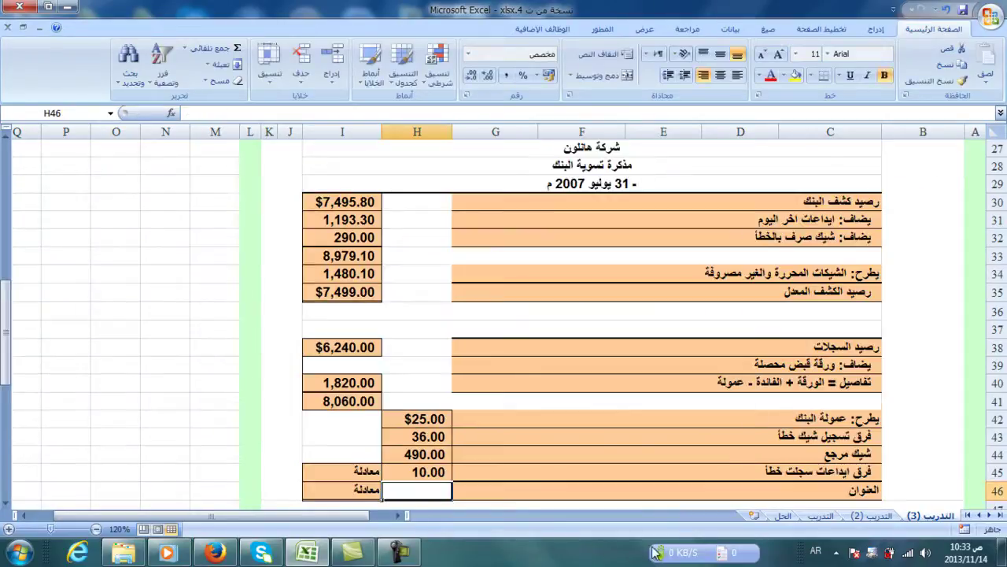
Total the book deductions H42:H45 in I45 with AutoSum.
{"action": "left_click", "coordinate": [339, 473]}
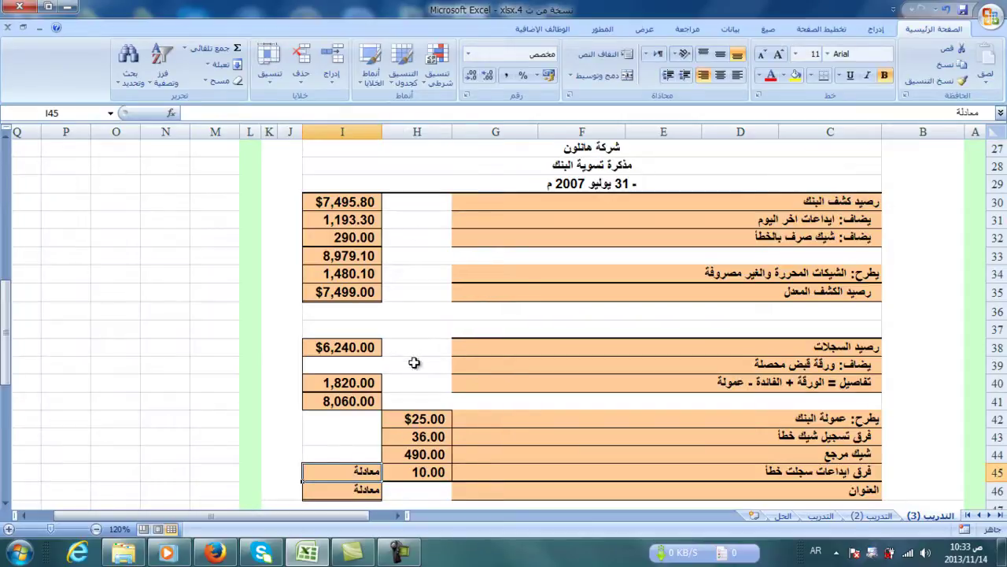
{"action": "left_click", "coordinate": [224, 52]}
{"action": "left_click_drag", "start_coordinate": [430, 421], "coordinate": [443, 472]}
{"action": "key", "text": "Return"}
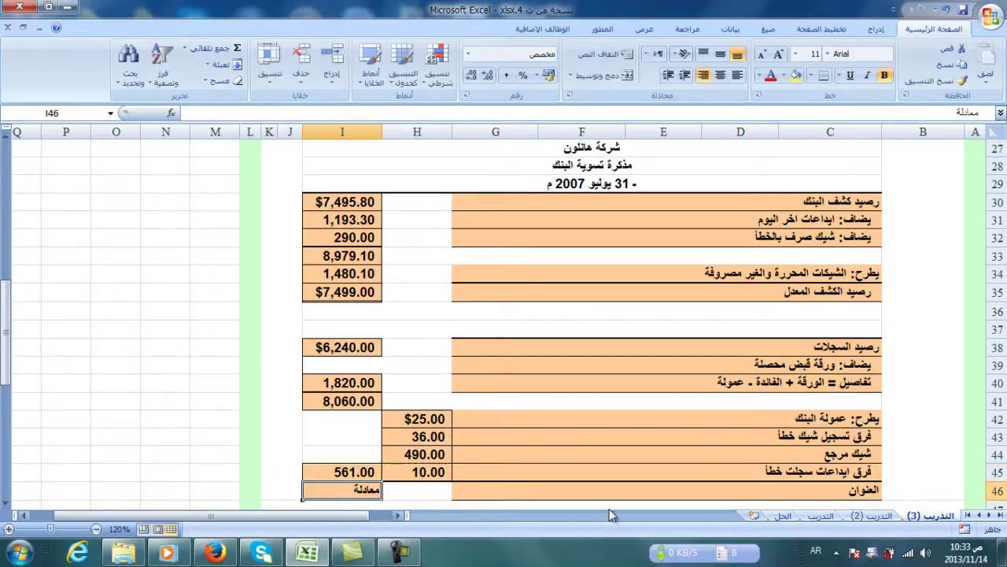
Label the final row of the book section in C46 "رصيد السجلات المعدل".
{"action": "left_click", "coordinate": [819, 496]}
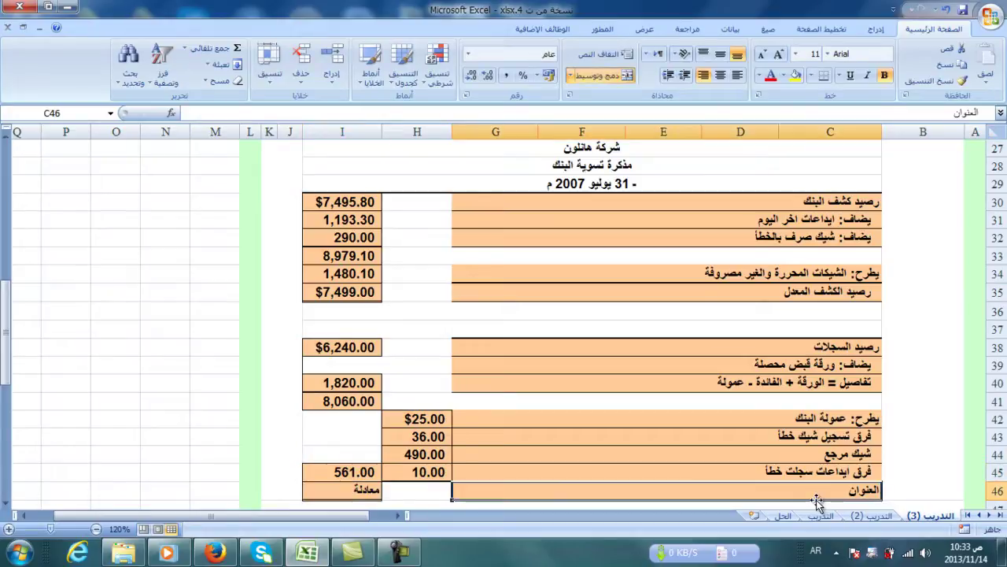
{"action": "type", "text": "رصيد السجلات"}
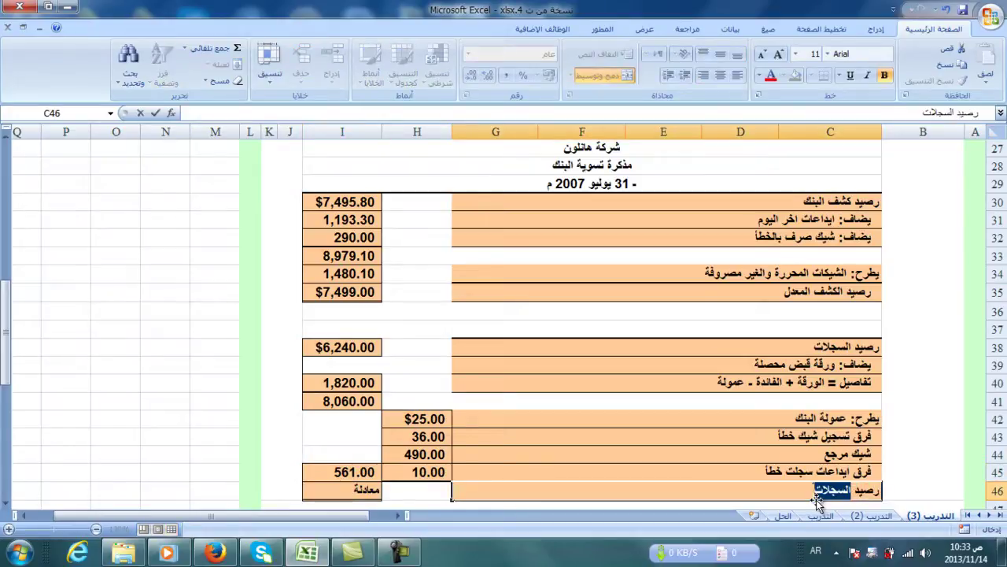
{"action": "type", "text": "ال"}
{"action": "type", "text": "معدل"}
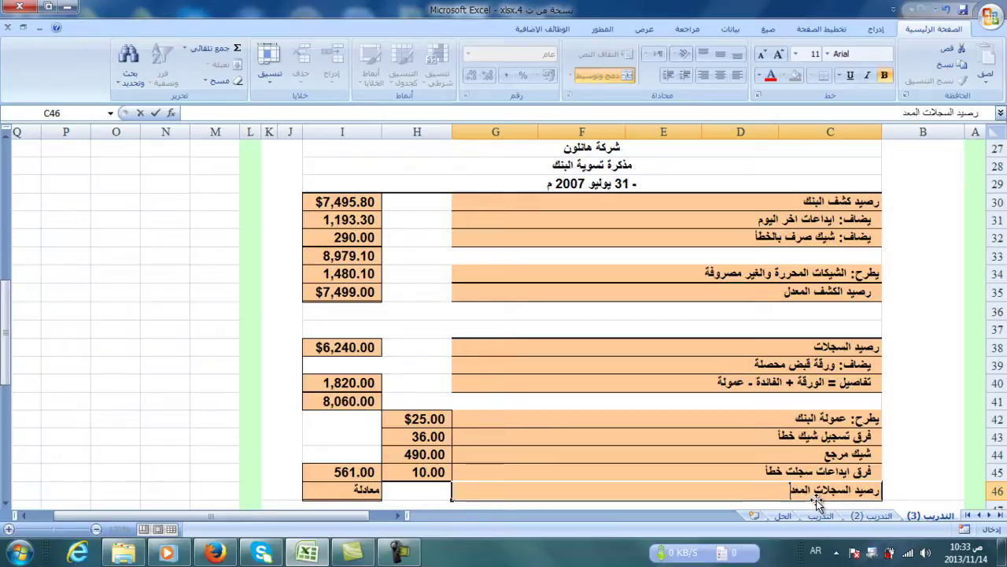
Calculate the adjusted book balance in I46 as the subtotal in I41 minus the total deductions in I45.
{"action": "left_click", "coordinate": [337, 491]}
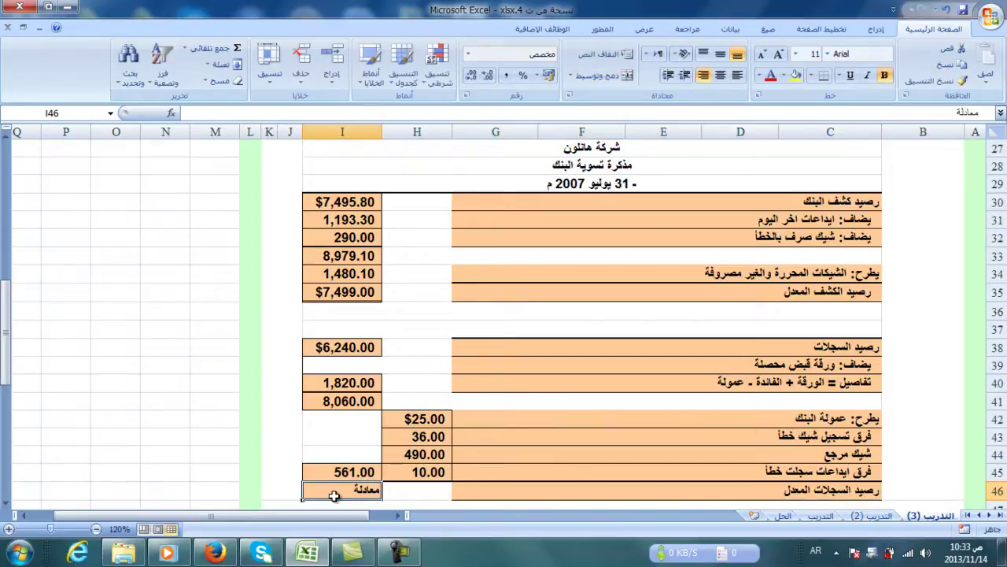
{"action": "type", "text": "="}
{"action": "left_click", "coordinate": [346, 399]}
{"action": "type", "text": "-"}
{"action": "left_click", "coordinate": [350, 472]}
{"action": "key", "text": "Return"}
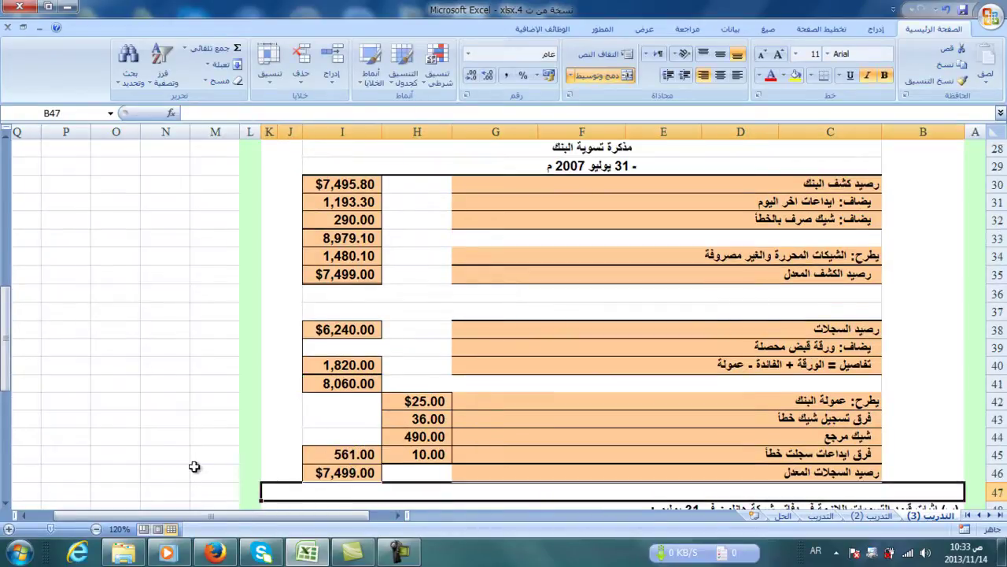
Highlight the adjusted bank balance in I35 and the adjusted book balance in I46 with yellow fill.
{"action": "left_click", "coordinate": [347, 275]}
{"action": "left_click", "coordinate": [796, 74]}
{"action": "left_click", "coordinate": [339, 473]}
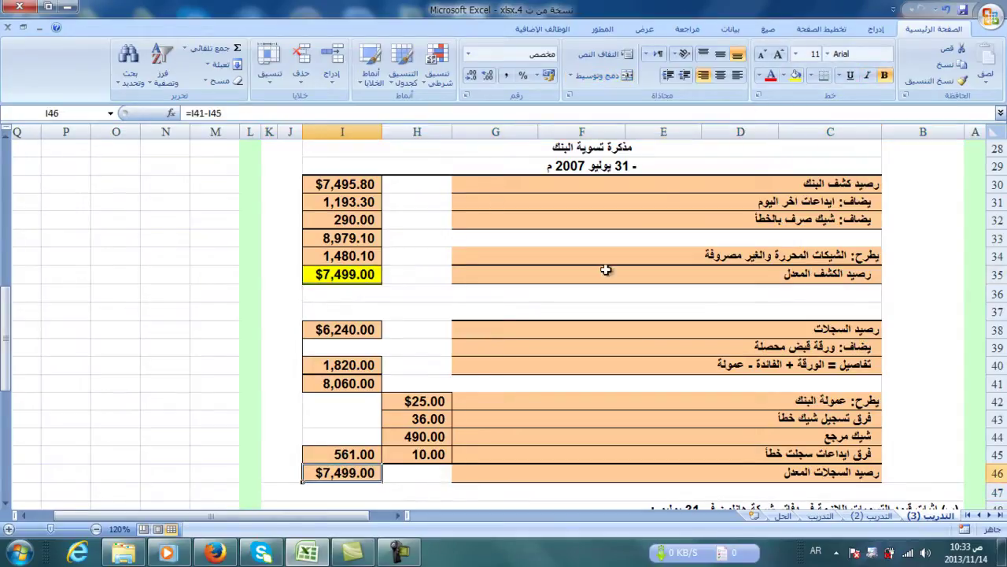
{"action": "left_click", "coordinate": [796, 75]}
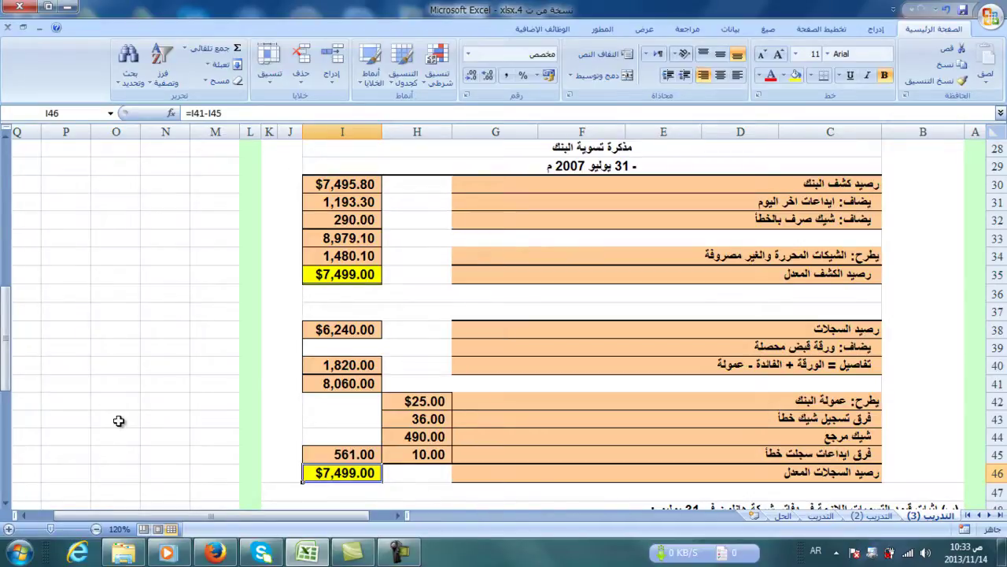
{"action": "scroll", "coordinate": [118, 421], "scroll_direction": "down", "scroll_amount": 1}
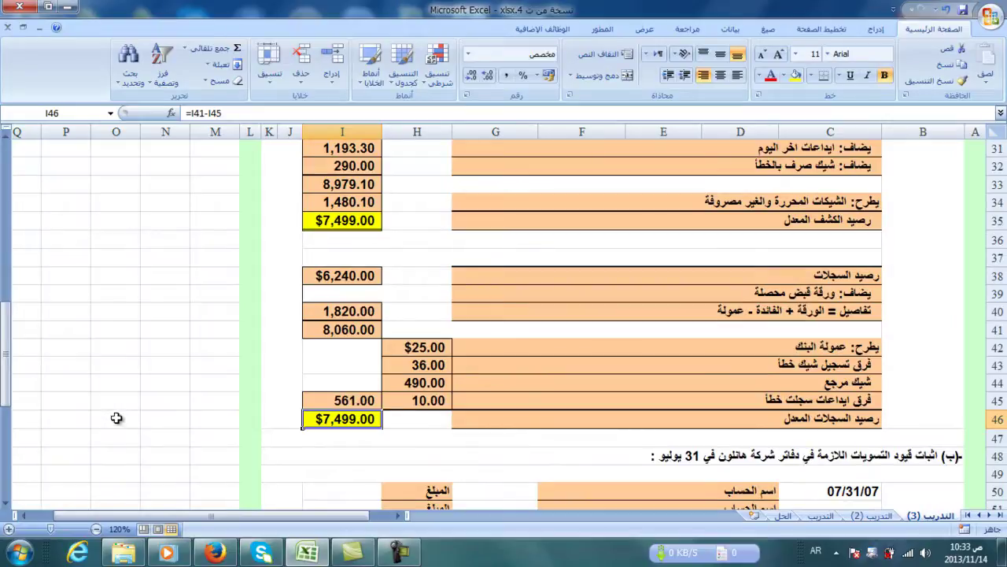